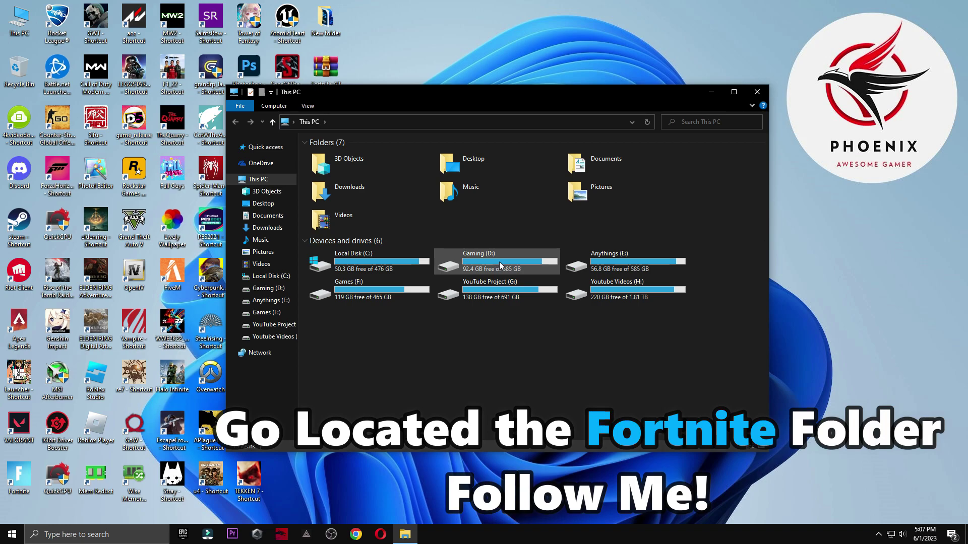
# Navigate from This PC to the folder H:\GAMES\Fortnite\FortniteGame\Binaries\Win64
pyautogui.doubleClick(604, 289)
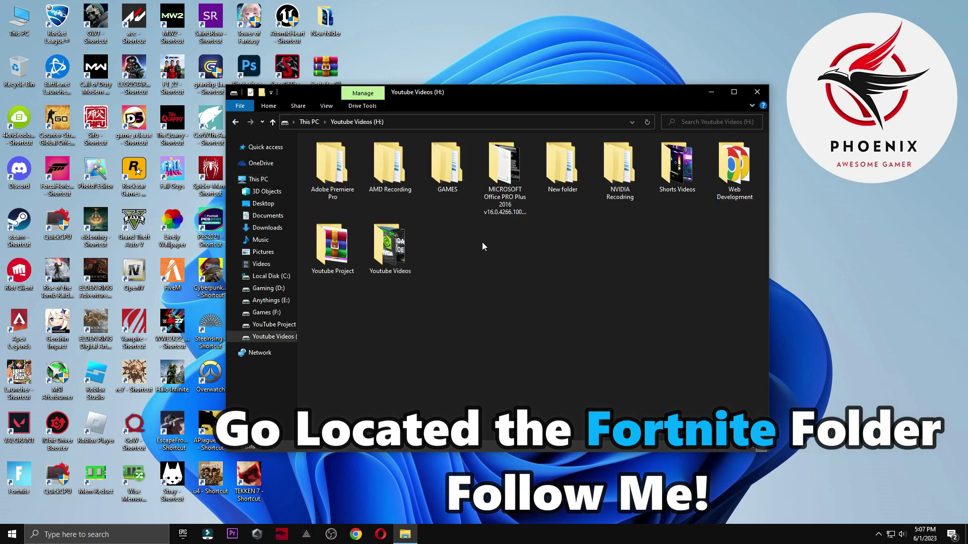
pyautogui.doubleClick(447, 164)
pyautogui.moveTo(430, 91); pyautogui.dragTo(436, 100)
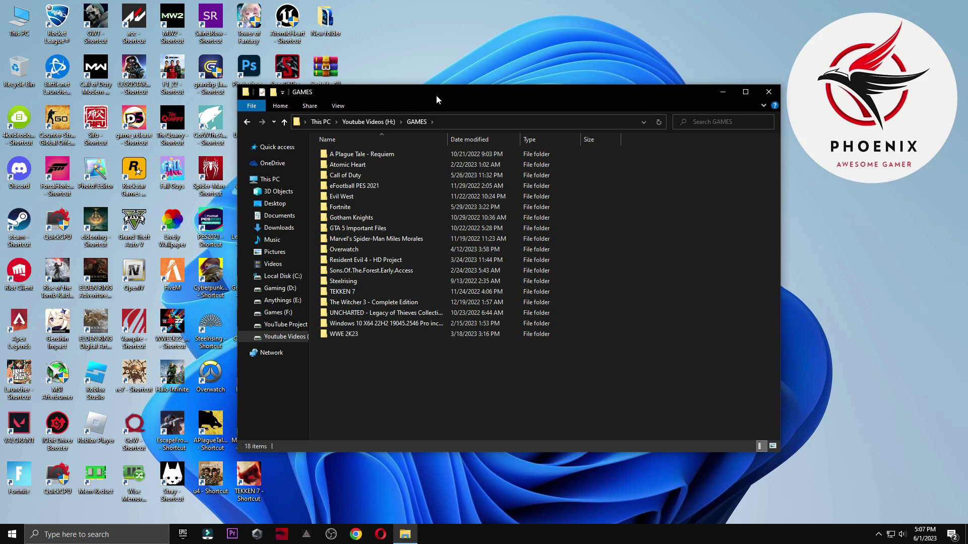
pyautogui.doubleClick(341, 207)
pyautogui.doubleClick(370, 186)
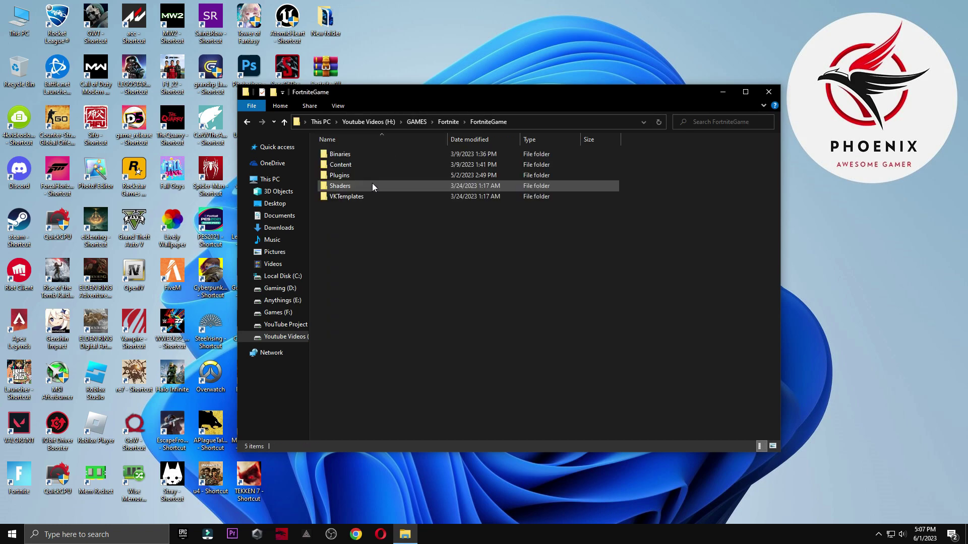
pyautogui.doubleClick(355, 155)
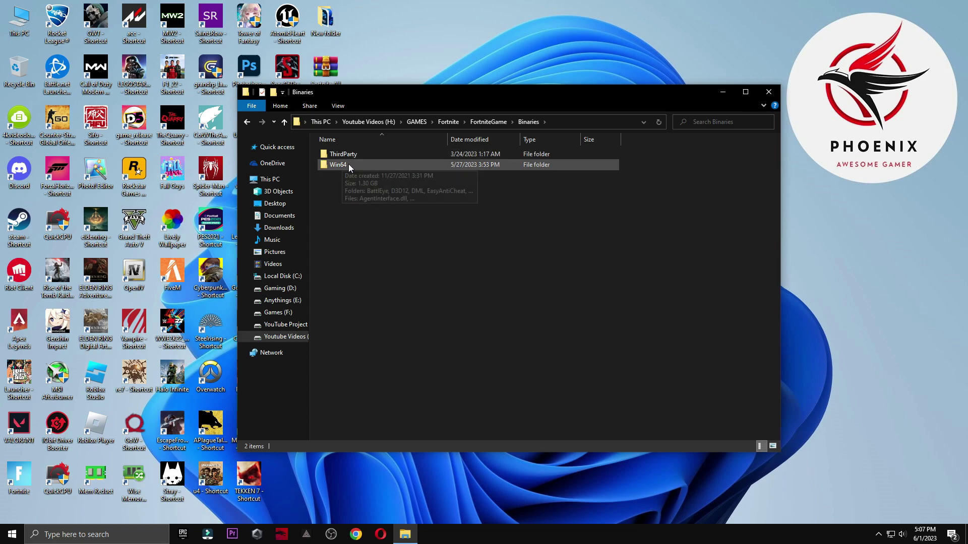
pyautogui.doubleClick(356, 164)
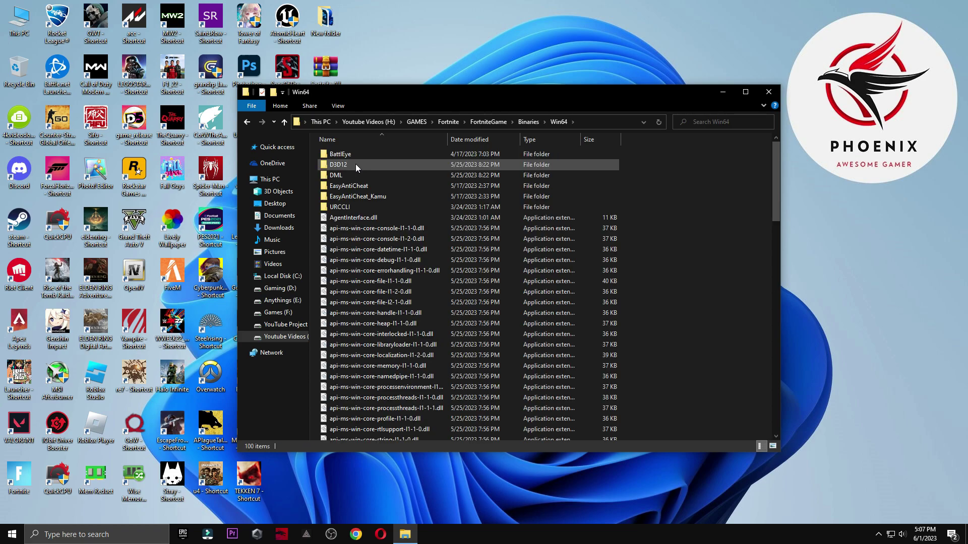
# Run EasyAntiCheat_Setup from the EasyAntiCheat_Kamu folder and repair the Easy Anti-Cheat service for Current (Game 217)
pyautogui.doubleClick(358, 198)
pyautogui.doubleClick(369, 197)
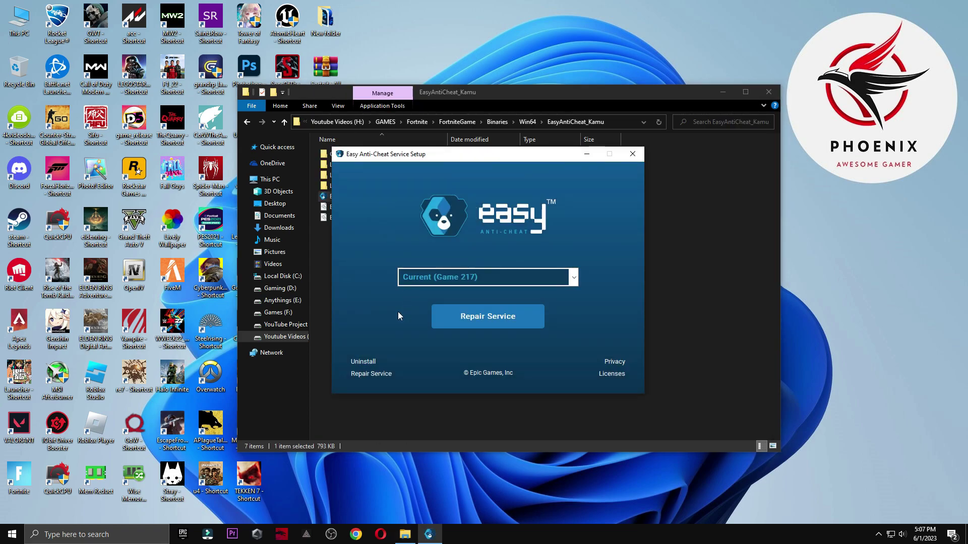
pyautogui.click(354, 362)
pyautogui.click(468, 316)
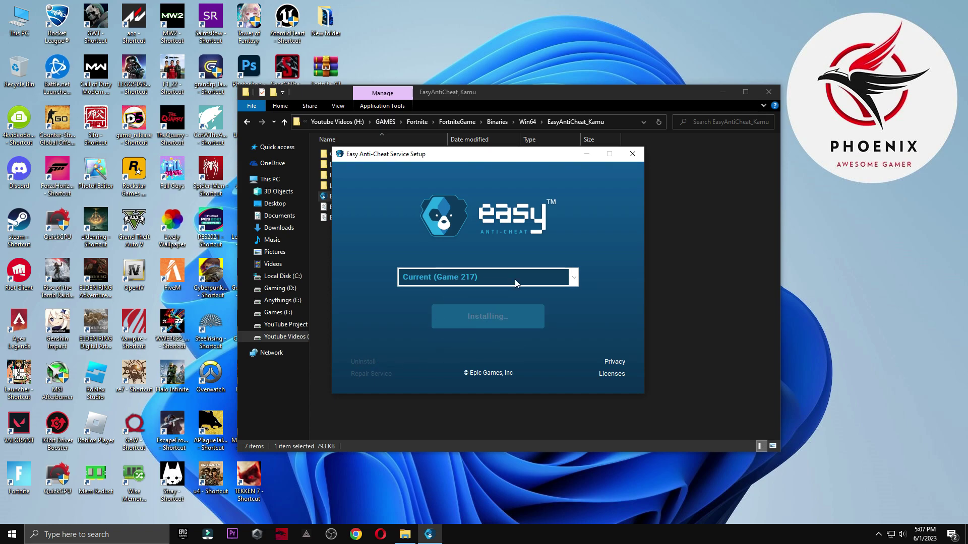
pyautogui.click(501, 313)
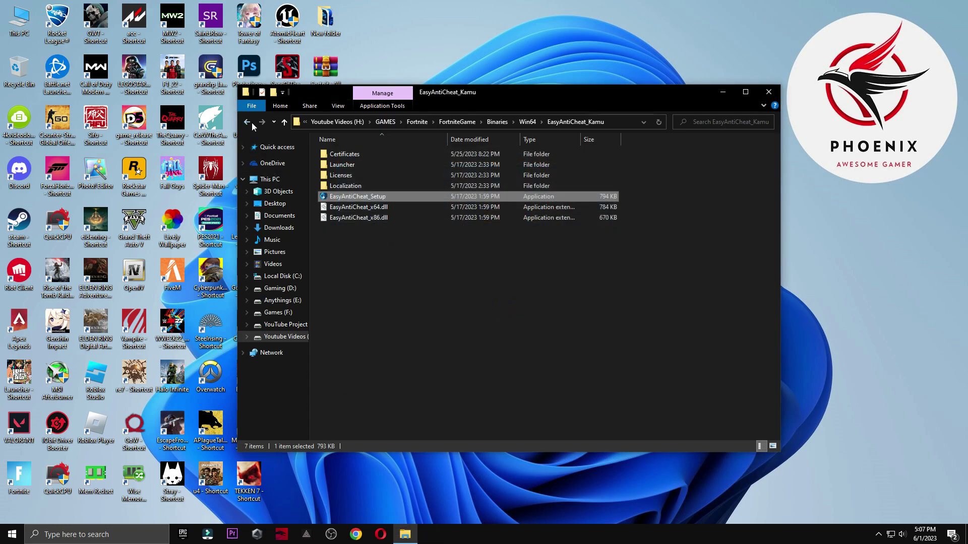
# Go to the BattlEye folder inside Win64 and uninstall the BattlEye service with Uninstall_BattlEye
pyautogui.click(247, 122)
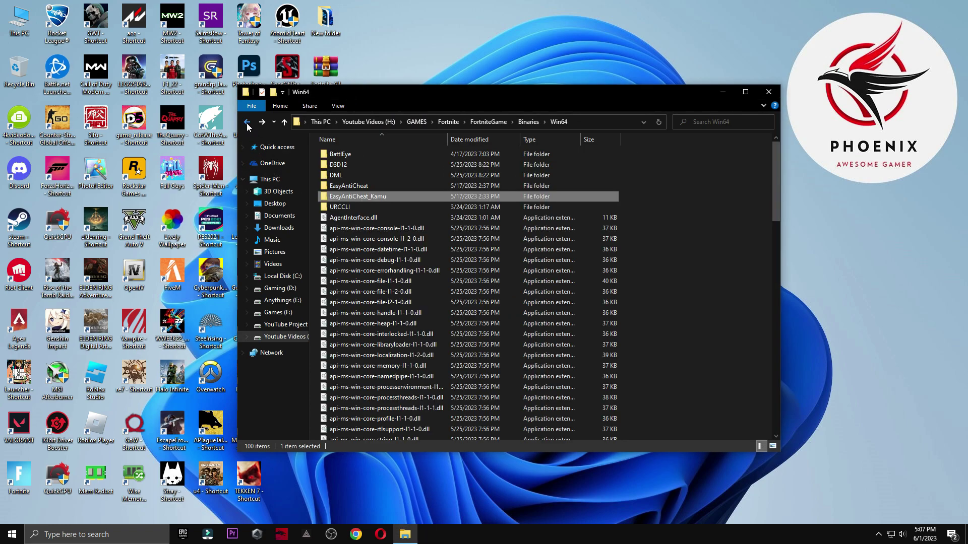
pyautogui.doubleClick(340, 166)
pyautogui.hotkey('alt', 'Left')
pyautogui.doubleClick(346, 155)
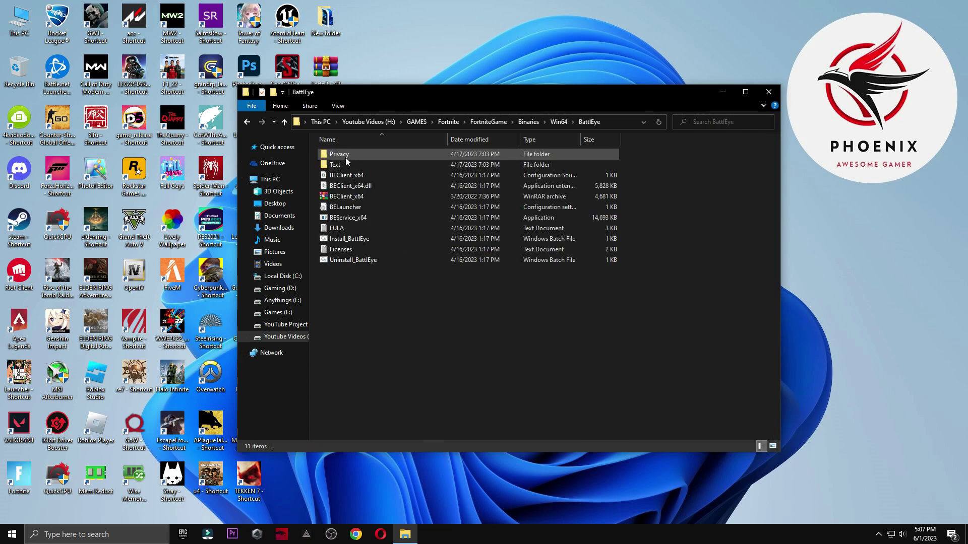
pyautogui.click(365, 262)
pyautogui.doubleClick(365, 261)
pyautogui.click(513, 301)
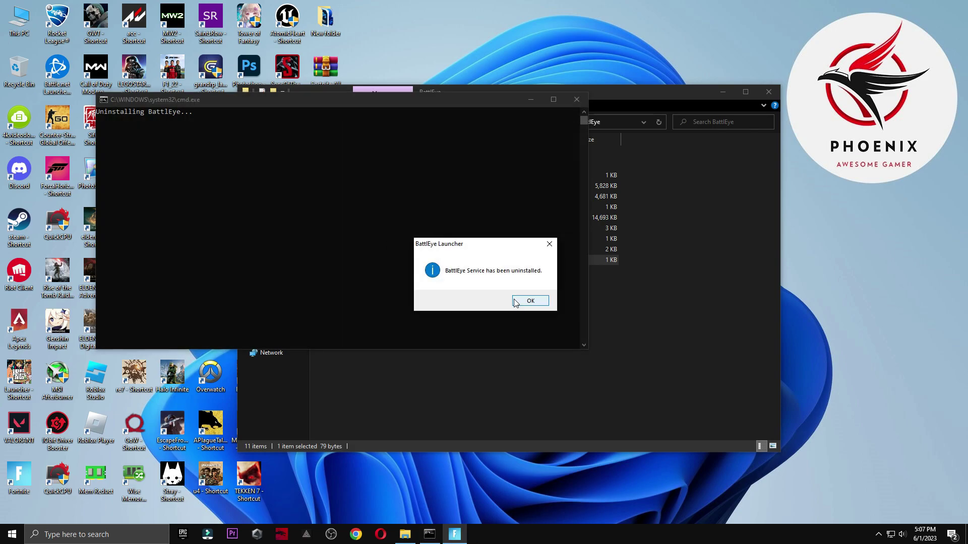
pyautogui.click(524, 301)
# Run Install_BattlEye and BEService_x64 from the BattlEye folder, and return to the Win64 folder
pyautogui.click(348, 239)
pyautogui.doubleClick(348, 238)
pyautogui.doubleClick(348, 218)
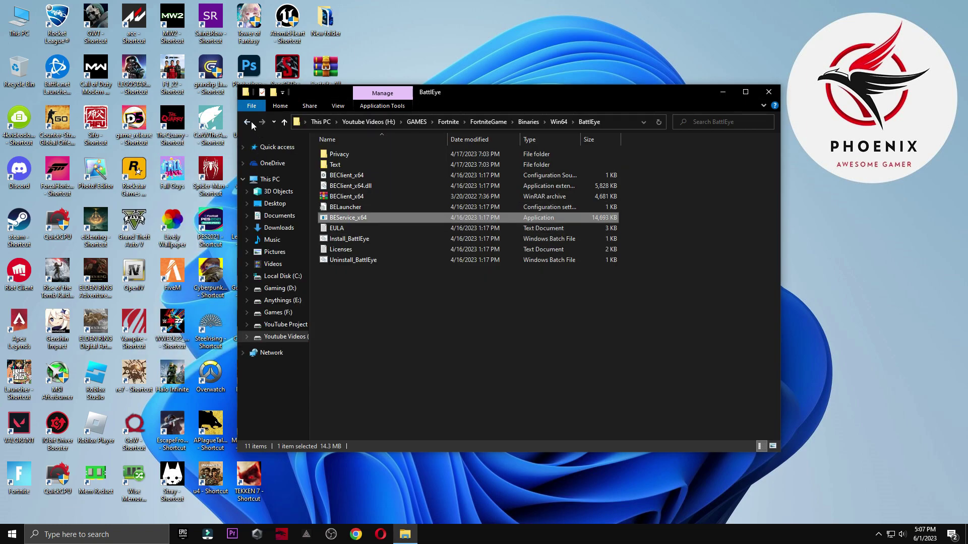
pyautogui.click(247, 121)
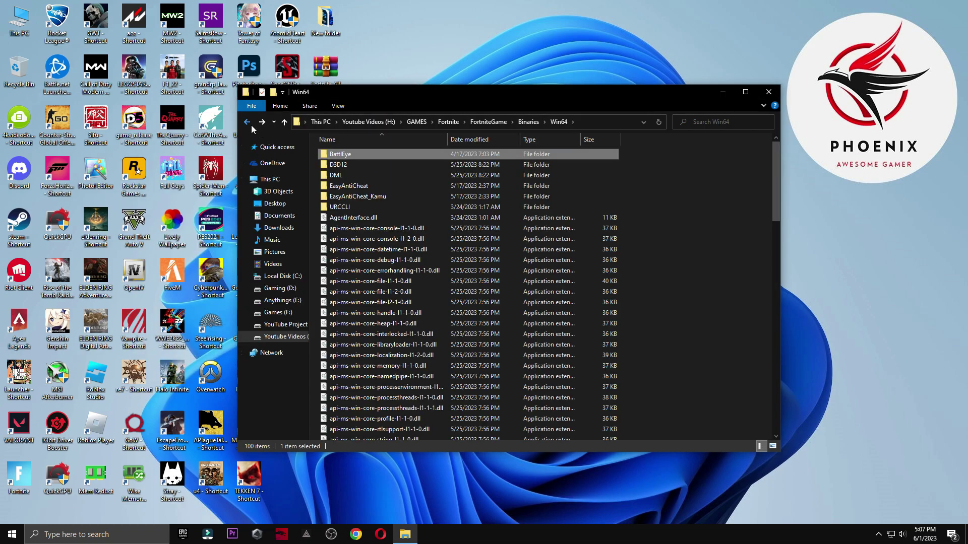
pyautogui.click(247, 123)
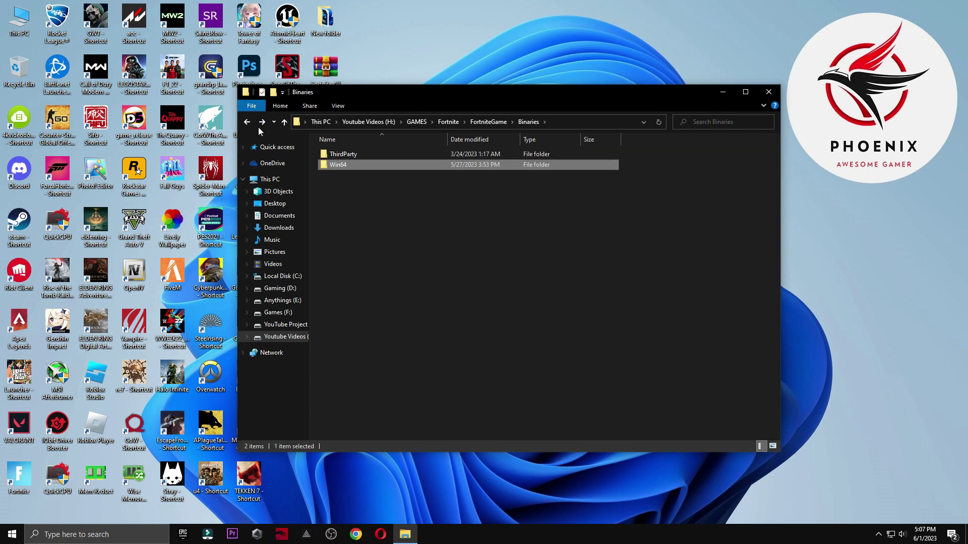
pyautogui.click(246, 121)
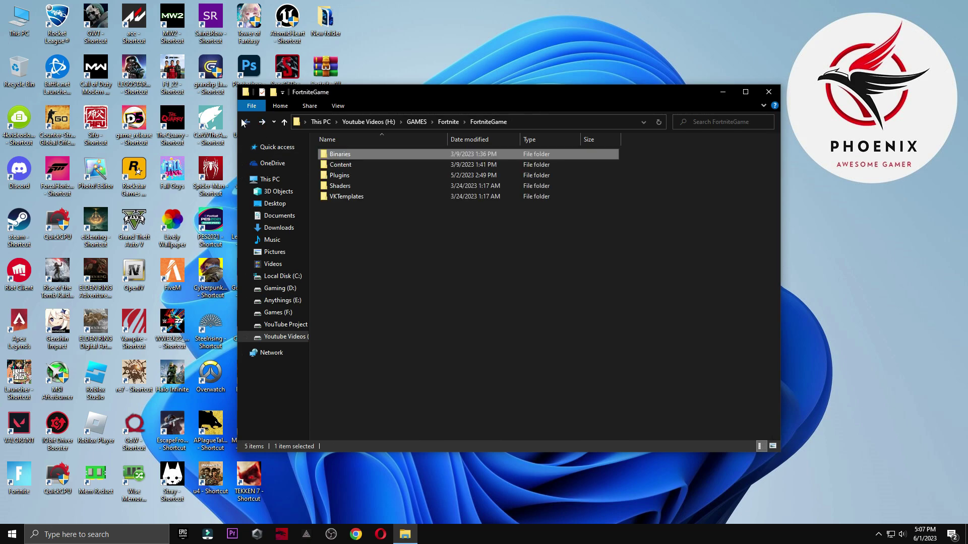
pyautogui.doubleClick(329, 154)
pyautogui.doubleClick(338, 154)
pyautogui.press('BackSpace')
pyautogui.click(344, 165)
pyautogui.doubleClick(345, 165)
# Examine the compatibility and high DPI settings of the FortniteClient-Win64-Shipping application in the Win64 folder
pyautogui.scroll(-15, 358, 165)
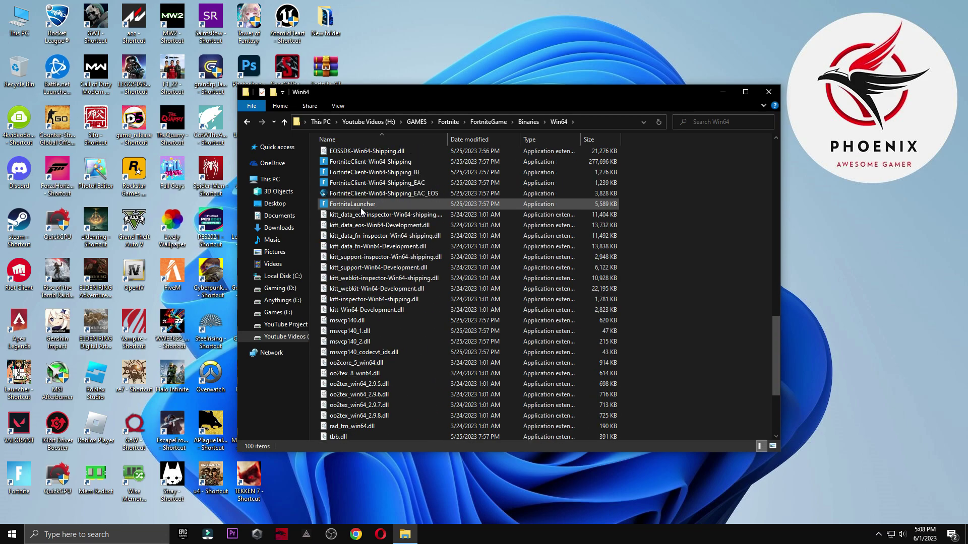
pyautogui.scroll(2, 361, 207)
pyautogui.moveTo(633, 224); pyautogui.dragTo(590, 279)
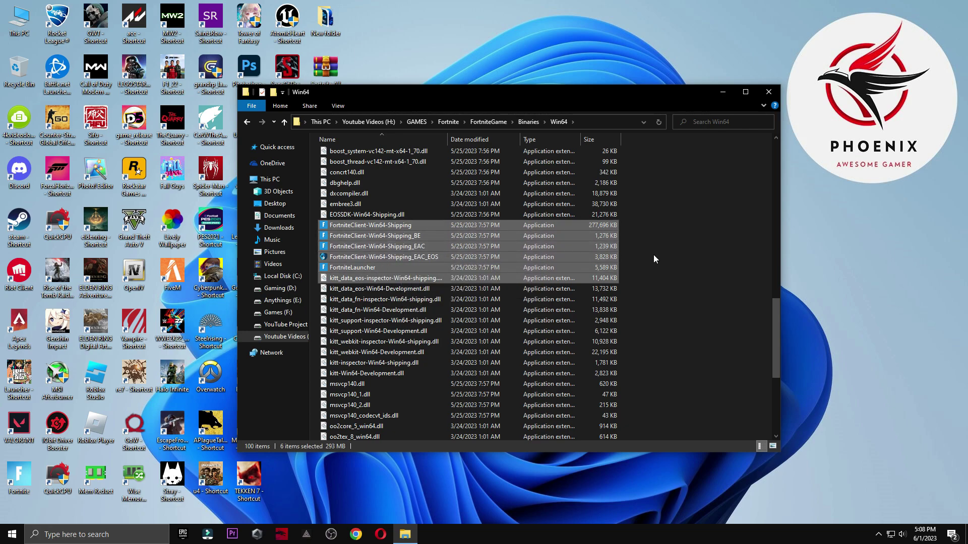
pyautogui.click(370, 226)
pyautogui.rightClick(370, 226)
pyautogui.click(421, 483)
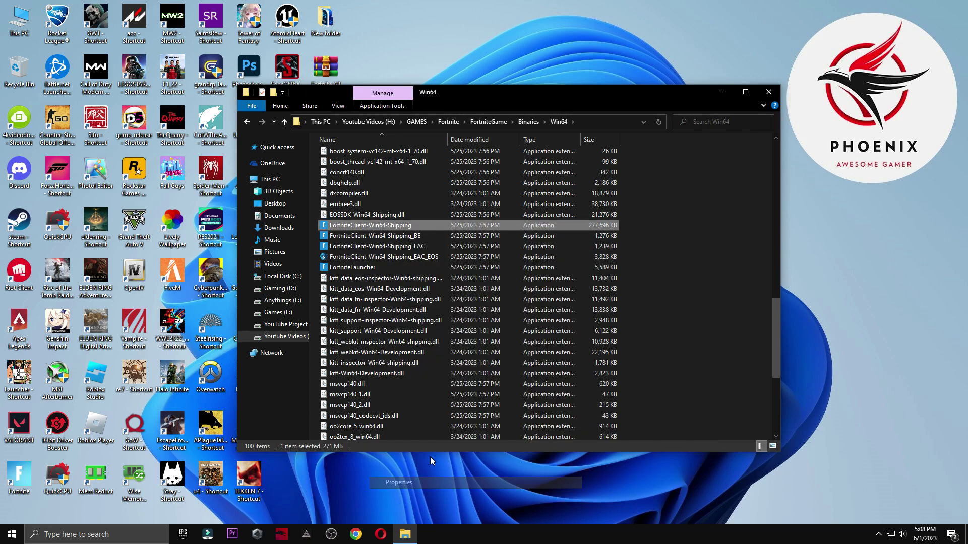
pyautogui.click(465, 262)
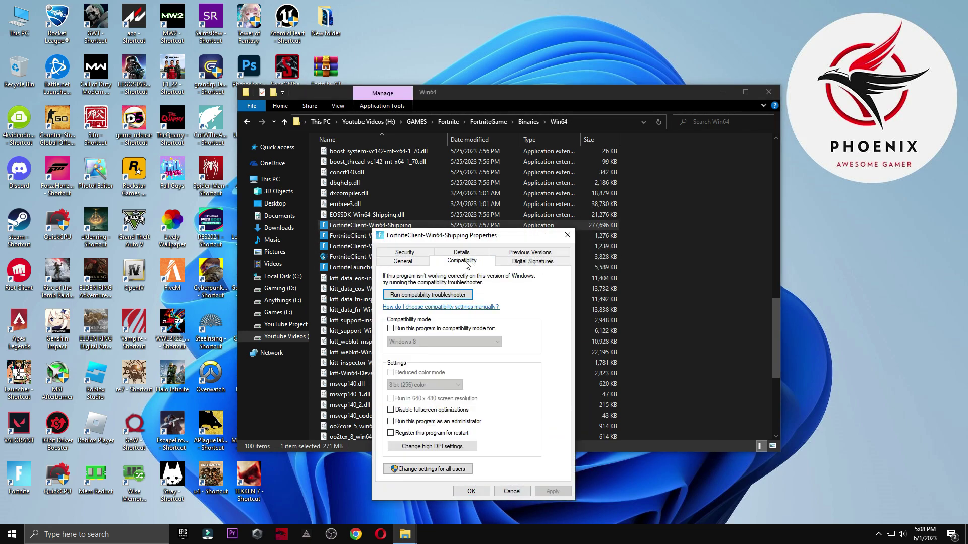
pyautogui.click(471, 447)
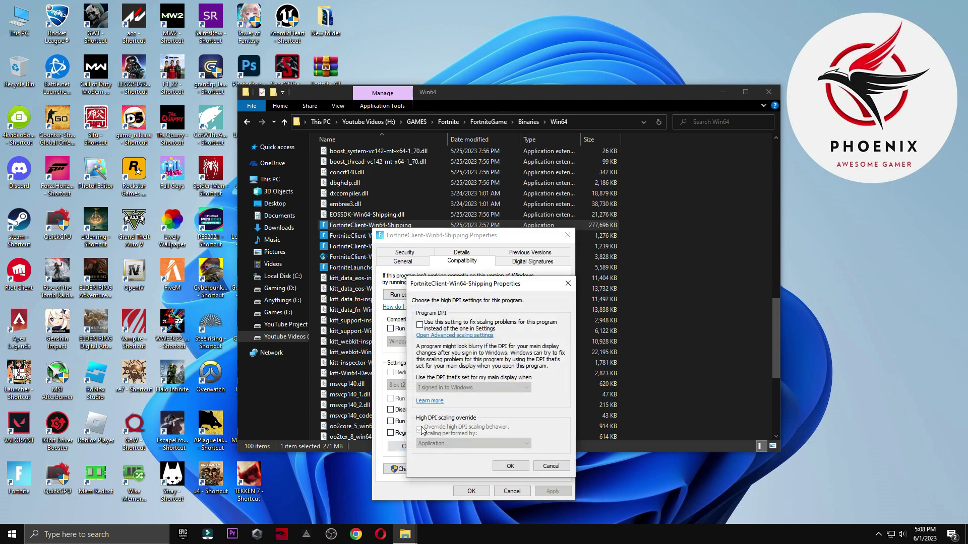
pyautogui.click(570, 281)
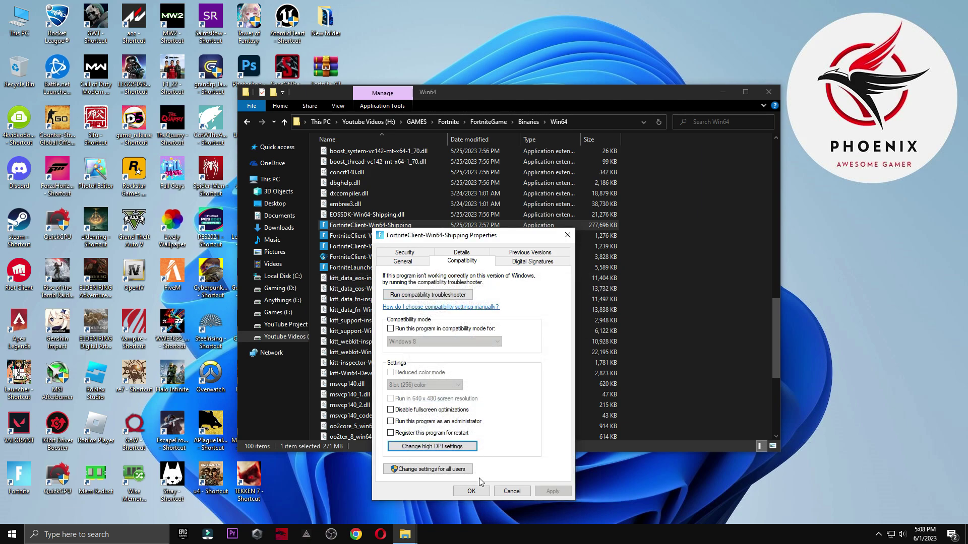
pyautogui.click(472, 491)
# Override the high DPI scaling behavior of FortniteClient-Win64-Shipping_BE, with scaling performed by Application
pyautogui.rightClick(347, 240)
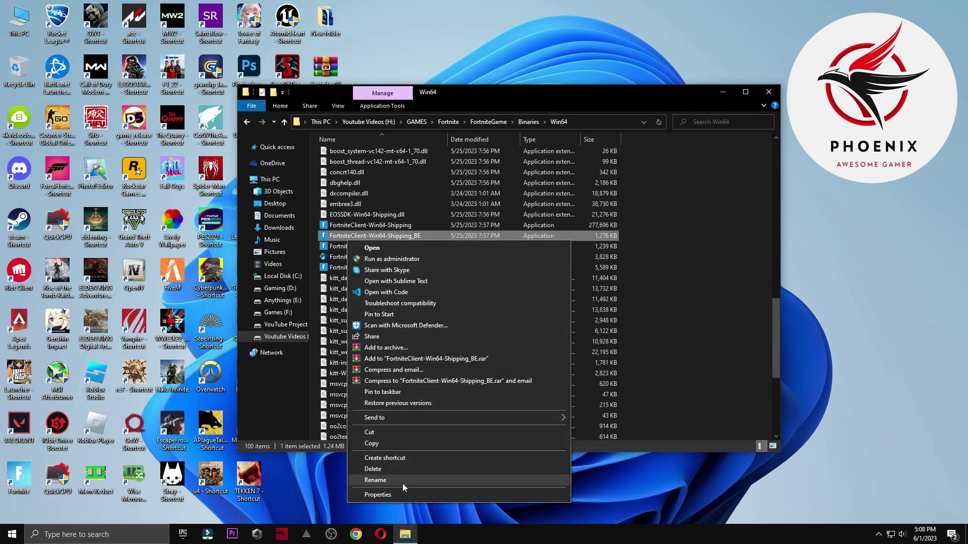
pyautogui.click(407, 496)
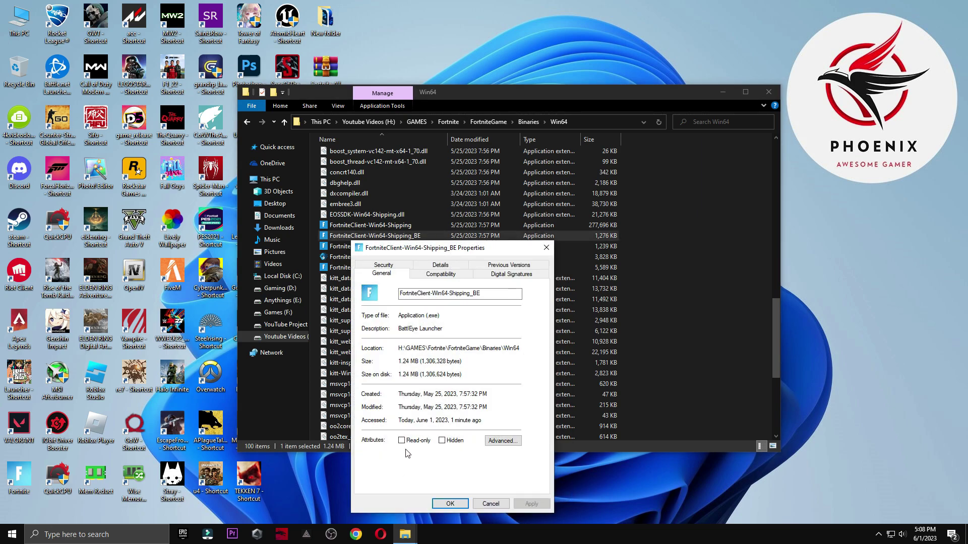
pyautogui.click(431, 278)
pyautogui.click(401, 460)
pyautogui.click(404, 442)
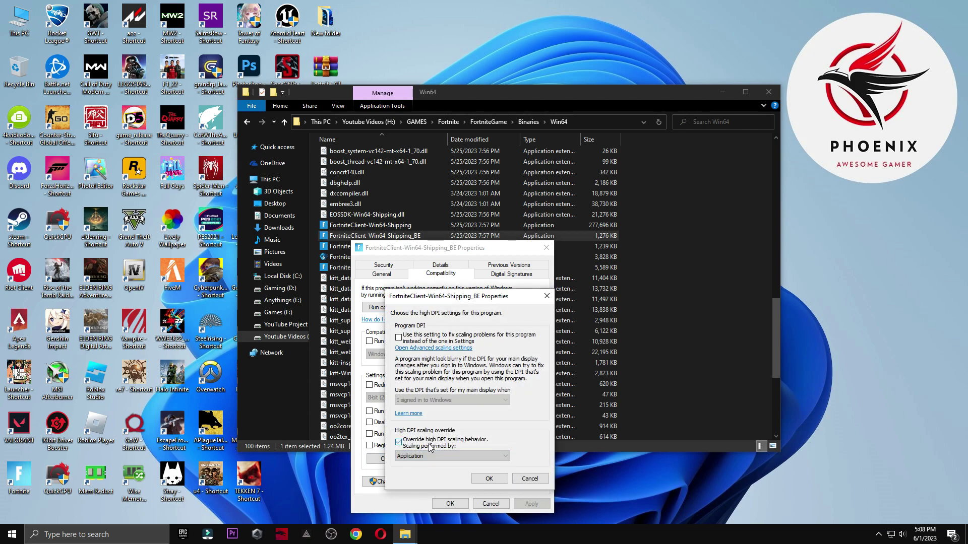
pyautogui.click(431, 456)
pyautogui.click(442, 464)
pyautogui.click(489, 479)
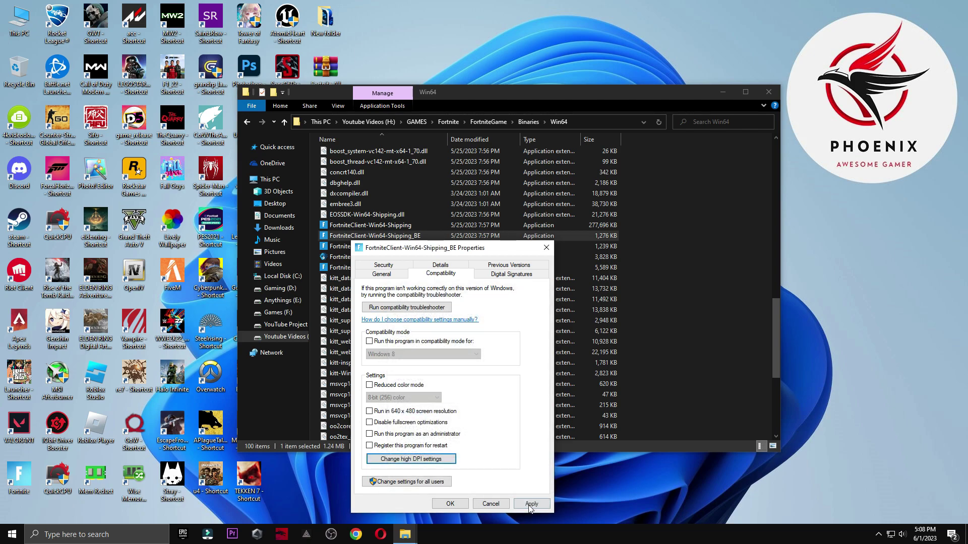
pyautogui.click(450, 503)
# Override the high DPI scaling behavior of FortniteClient-Win64-Shipping_EAC, with scaling performed by Application
pyautogui.rightClick(359, 247)
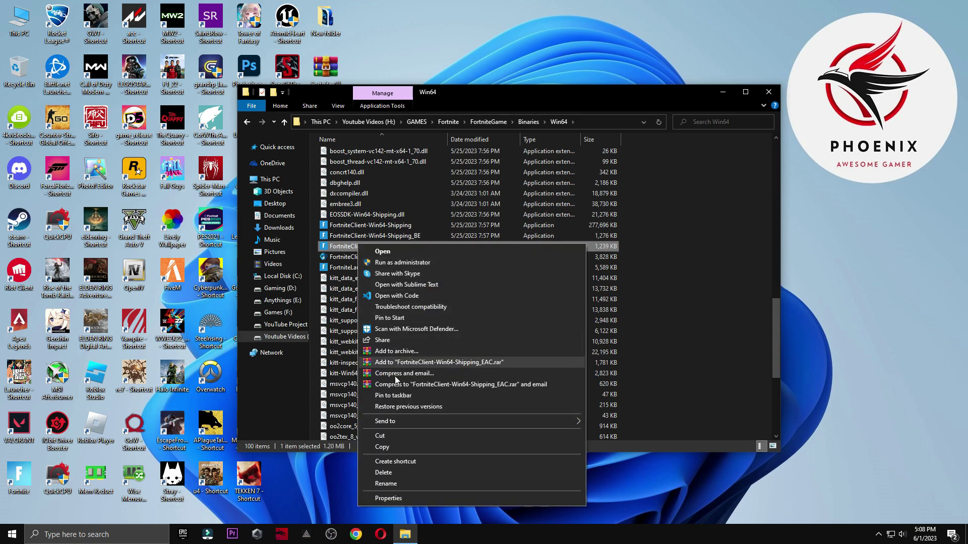
pyautogui.click(425, 501)
pyautogui.click(451, 278)
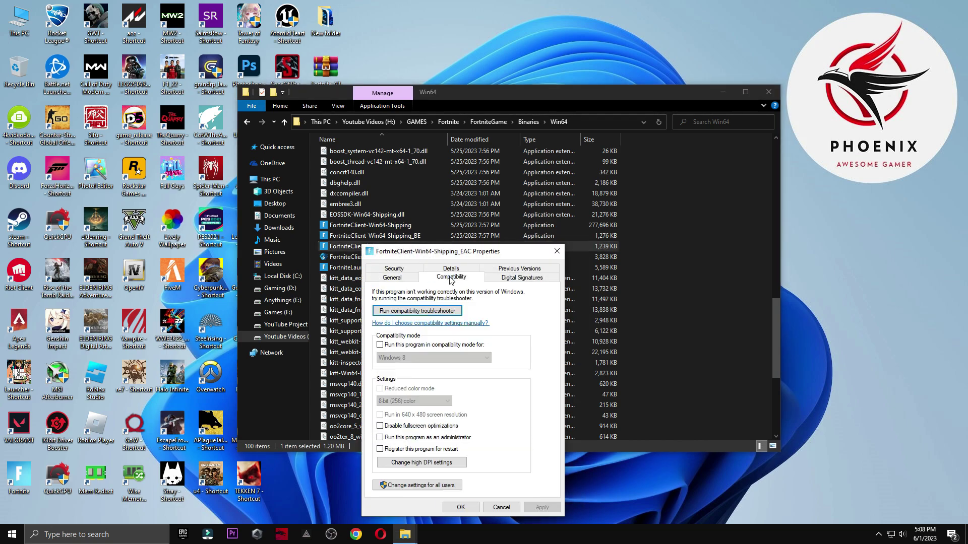
pyautogui.click(422, 462)
pyautogui.click(437, 459)
pyautogui.click(436, 469)
pyautogui.click(496, 482)
pyautogui.click(461, 507)
# Override the high DPI scaling behavior of FortniteLauncher, with scaling performed by Application
pyautogui.rightClick(365, 268)
pyautogui.click(430, 513)
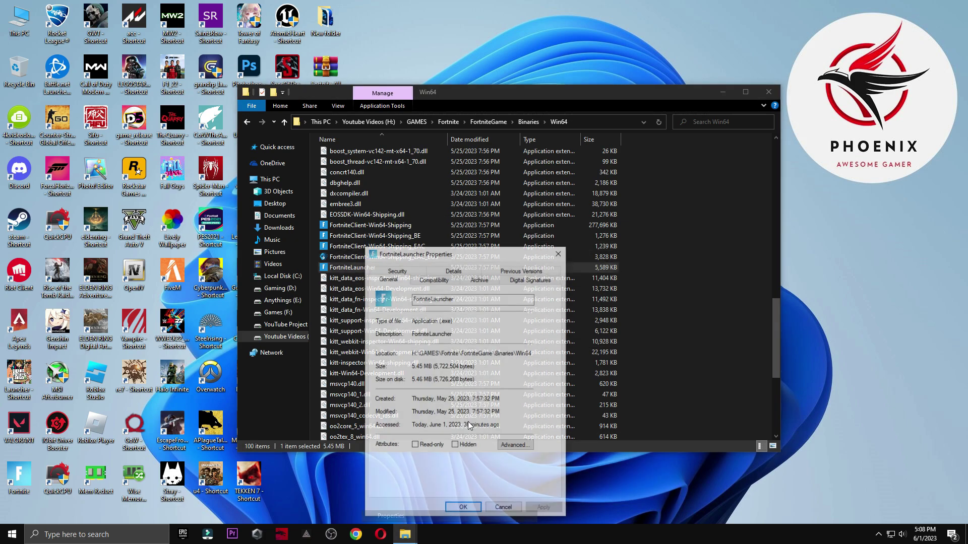
pyautogui.click(432, 272)
pyautogui.click(433, 271)
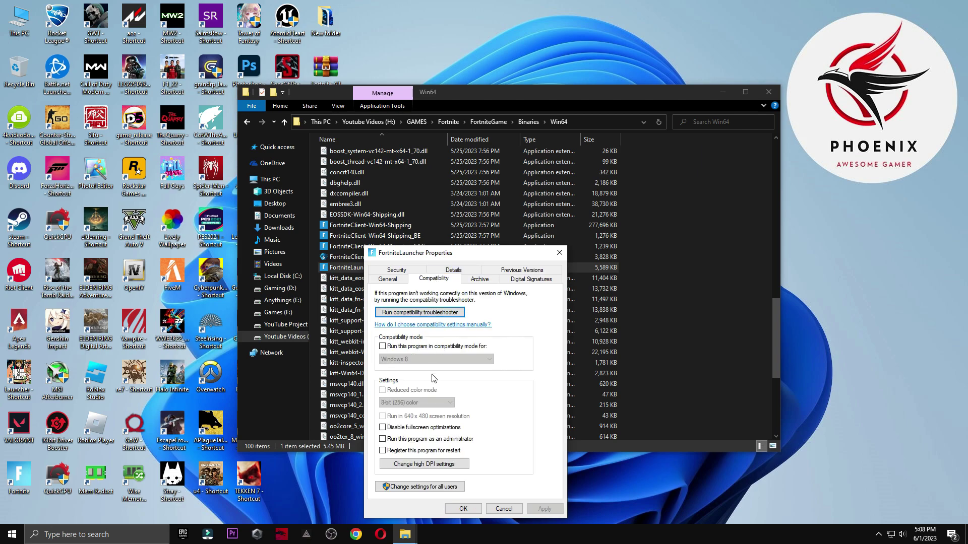
pyautogui.click(430, 465)
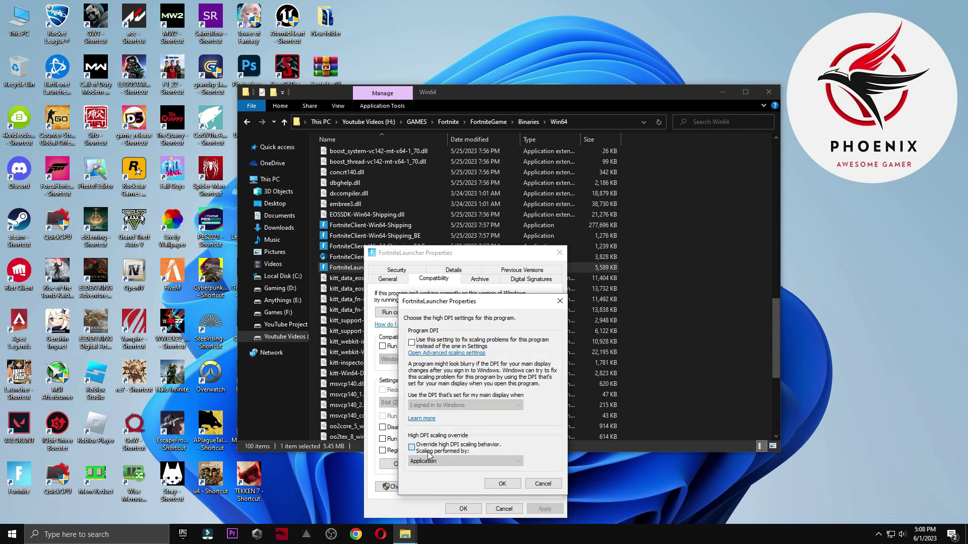
pyautogui.click(494, 484)
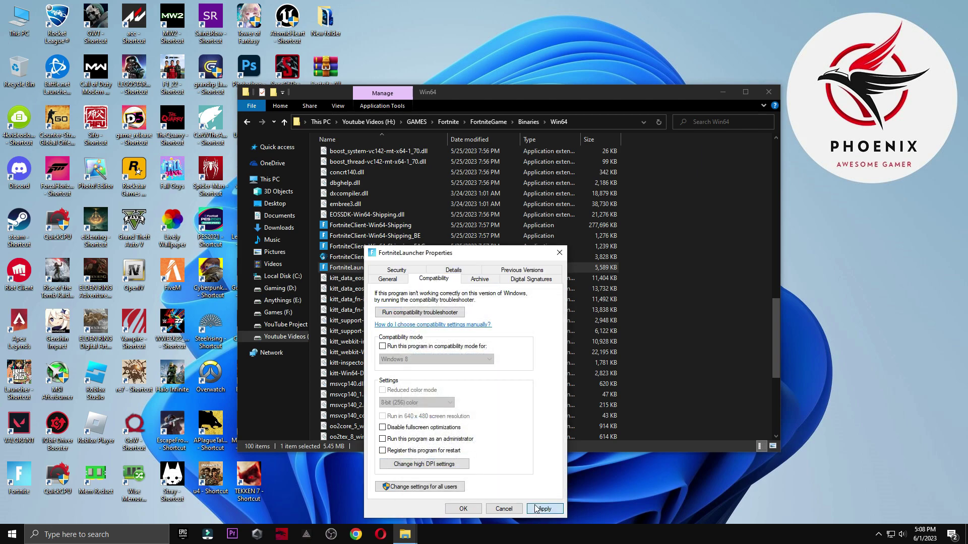
pyautogui.click(463, 509)
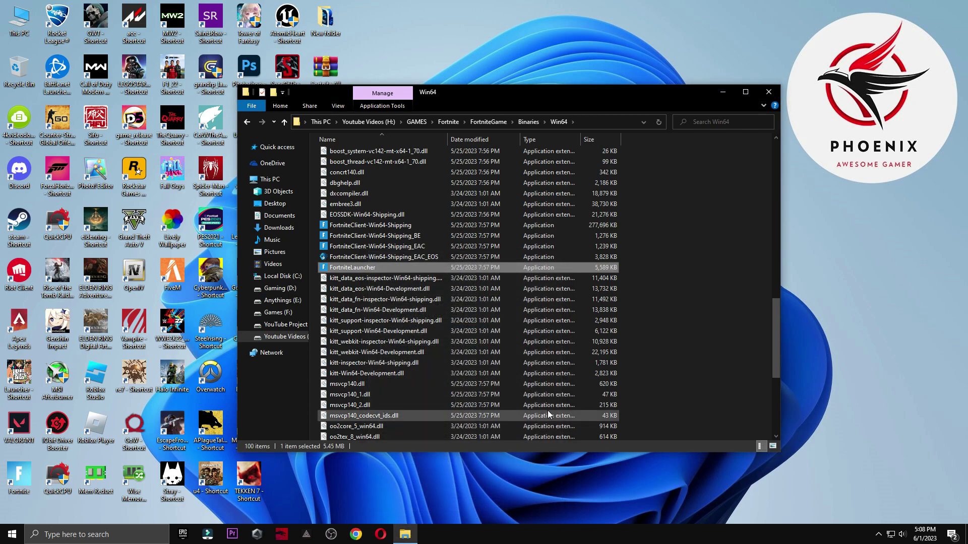
# Close the Win64 folder window and open the Run dialog by searching Windows for "run"
pyautogui.click(777, 92)
pyautogui.click(57, 533)
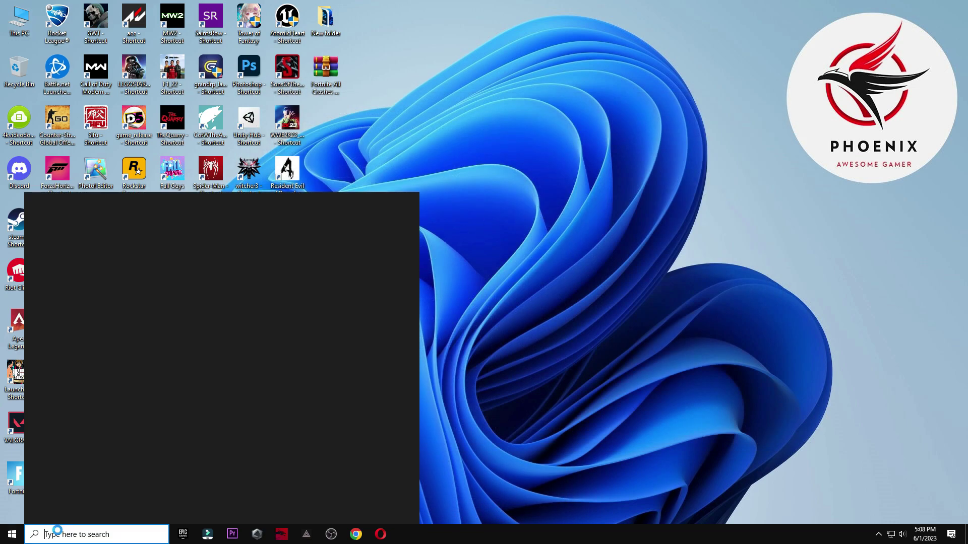
pyautogui.write('run')
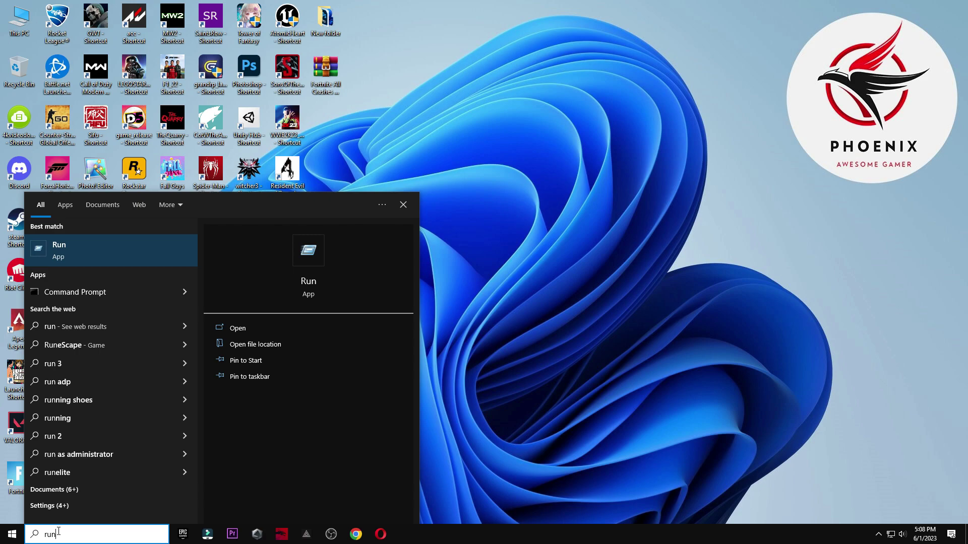
pyautogui.click(128, 252)
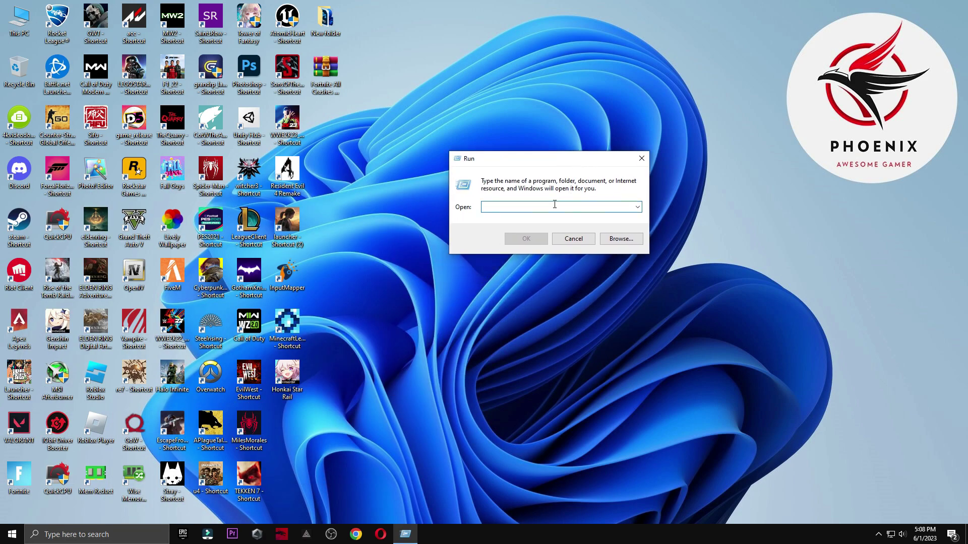
# Open the AppData folder by running "appdata" and go into its Local folder
pyautogui.write('appdata')
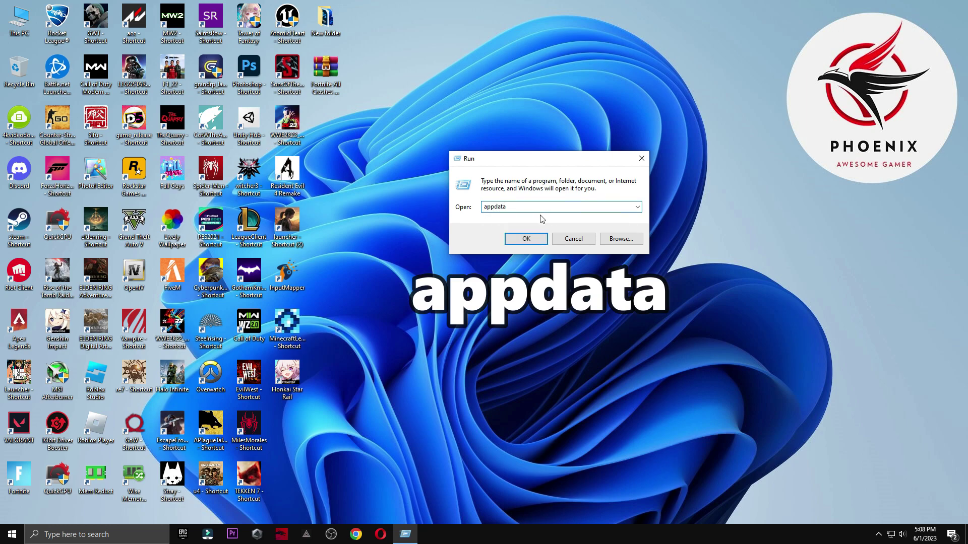
pyautogui.click(524, 240)
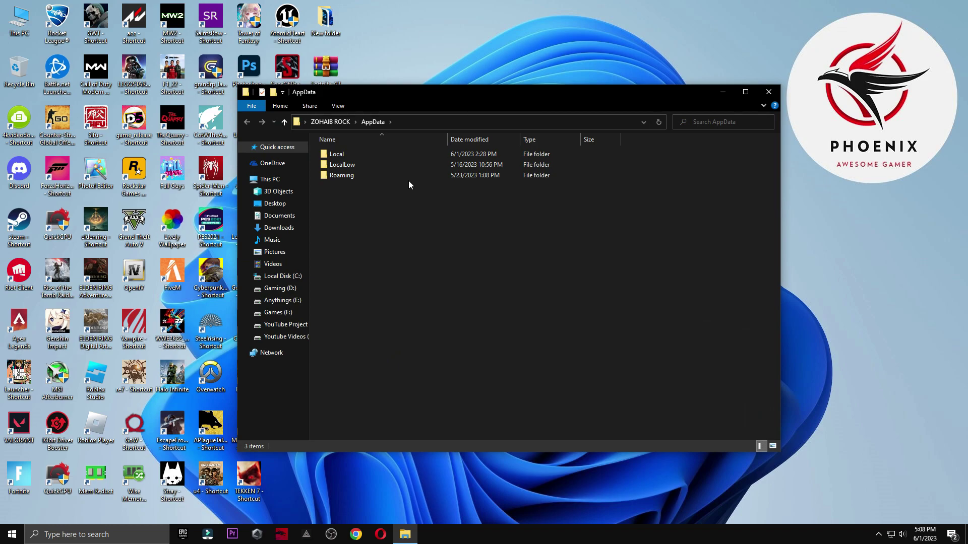
pyautogui.doubleClick(352, 153)
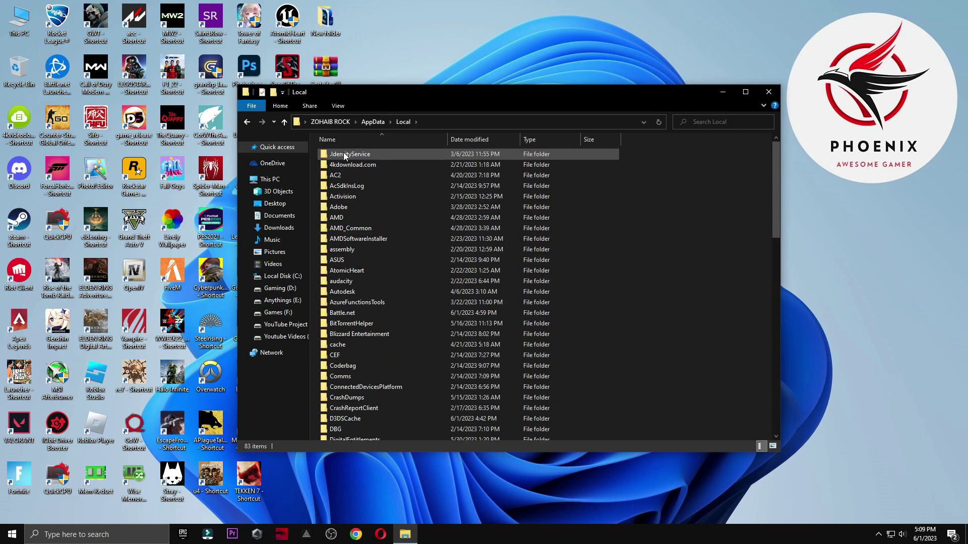
# Open the WindowsClient folder under FortniteGame > Saved > Config to check it for leftover files
pyautogui.press('f')
pyautogui.click(412, 161)
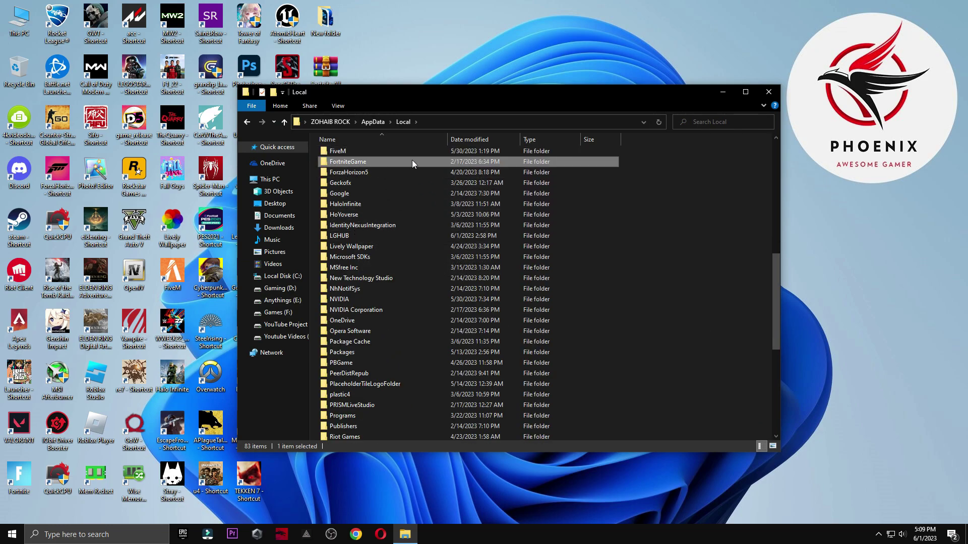
pyautogui.doubleClick(363, 159)
pyautogui.doubleClick(364, 156)
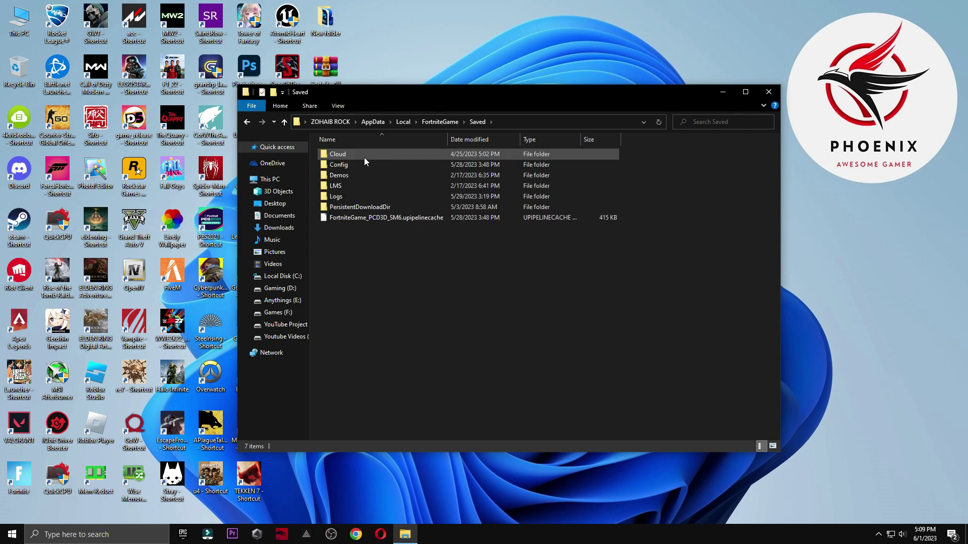
pyautogui.doubleClick(349, 165)
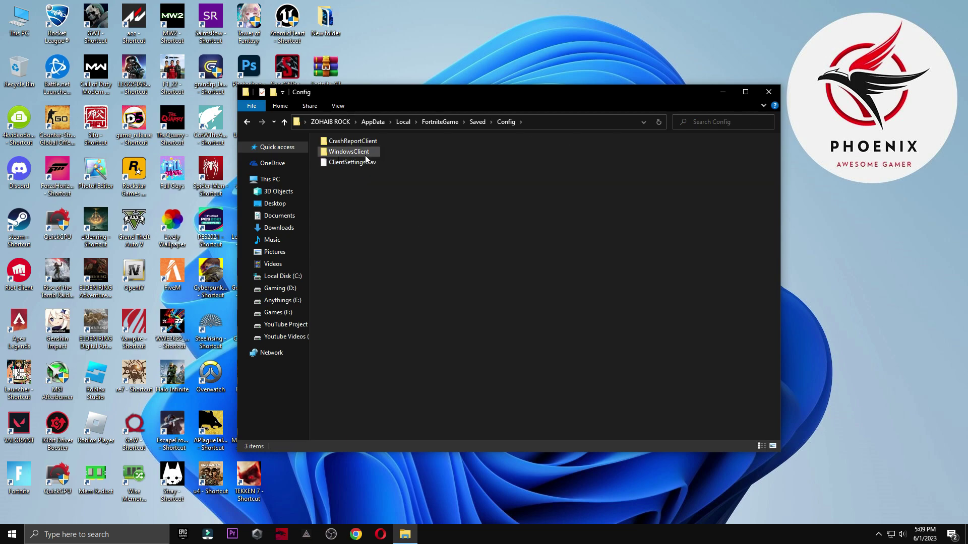
pyautogui.doubleClick(365, 153)
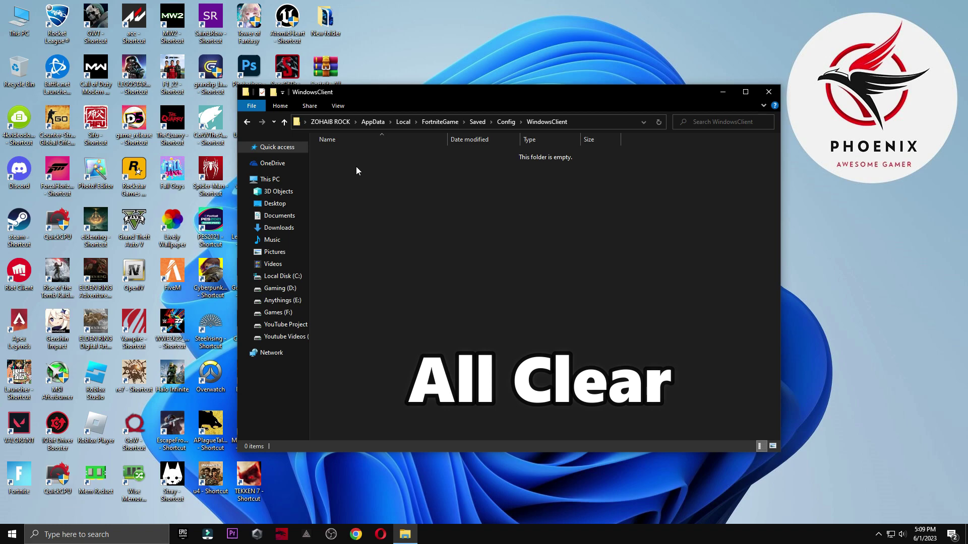
# Return to the Config folder and check the contents of CrashReportClient
pyautogui.click(247, 122)
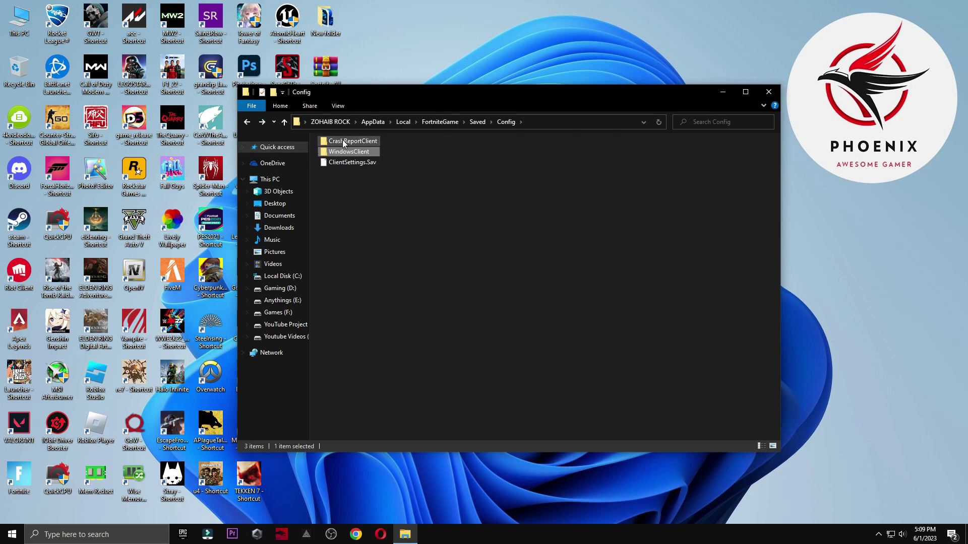
pyautogui.click(343, 141)
pyautogui.press('F2')
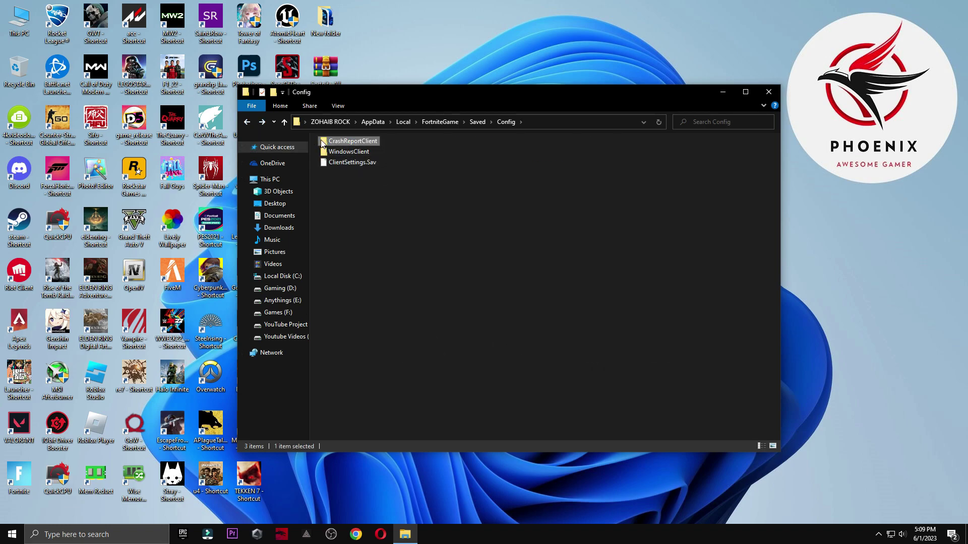
pyautogui.doubleClick(324, 144)
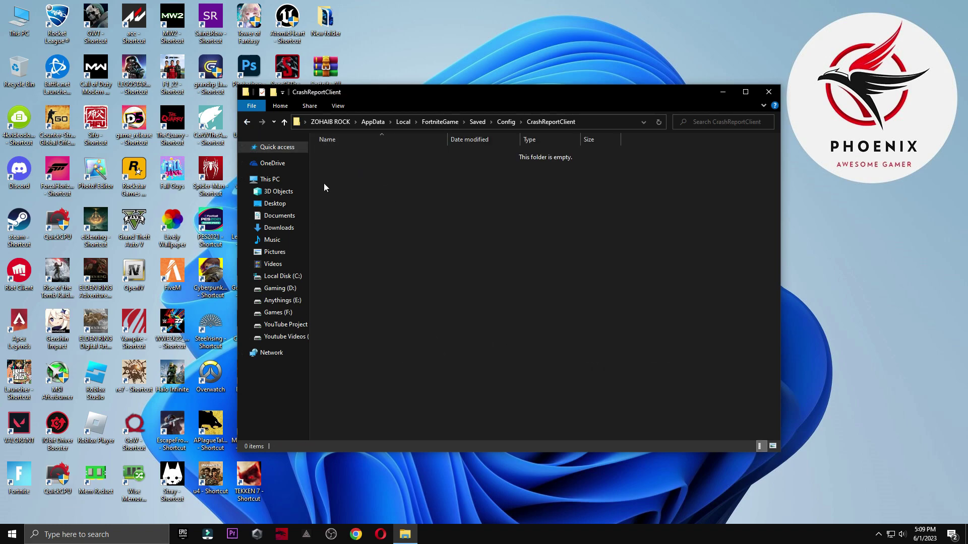
# Go back to the Saved folder, check the contents of Logs and close the folder window
pyautogui.click(251, 125)
pyautogui.click(250, 125)
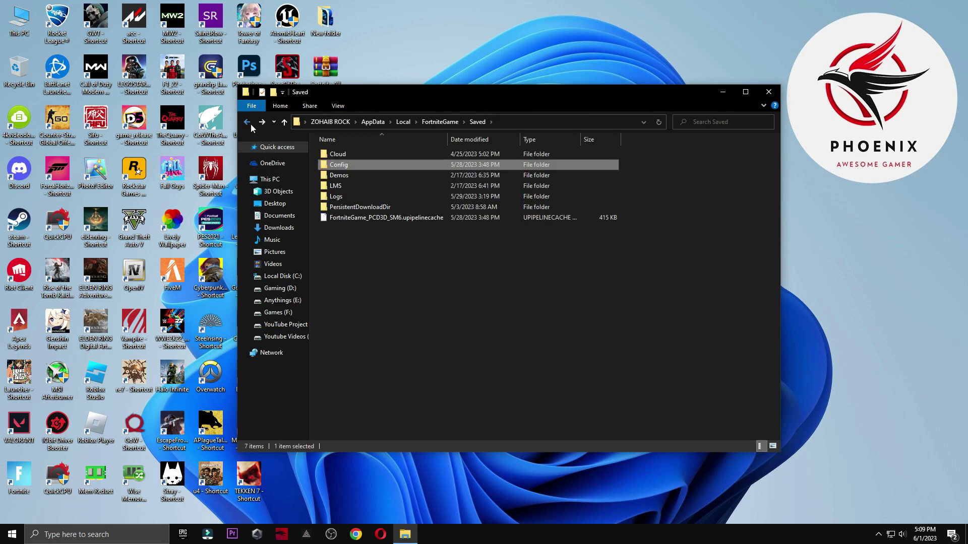
pyautogui.doubleClick(350, 196)
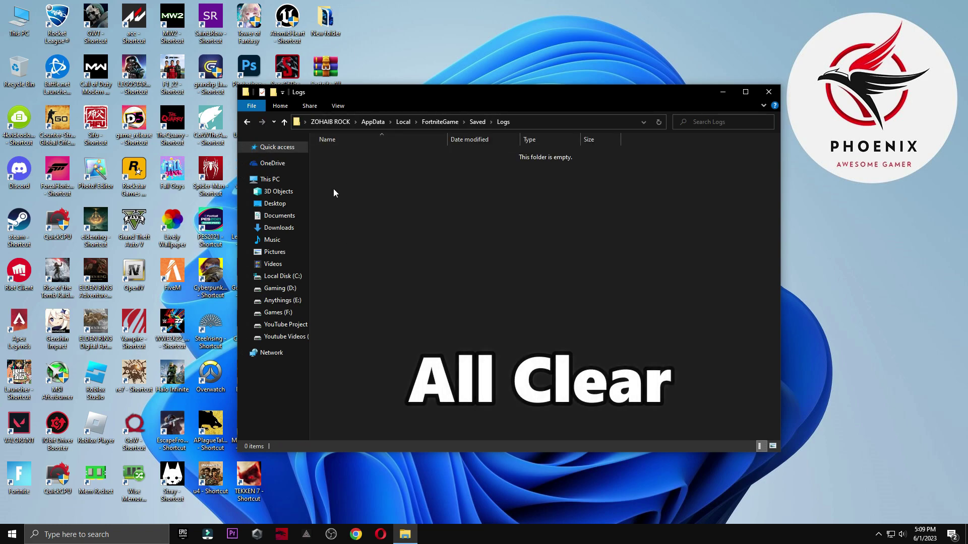
pyautogui.click(768, 91)
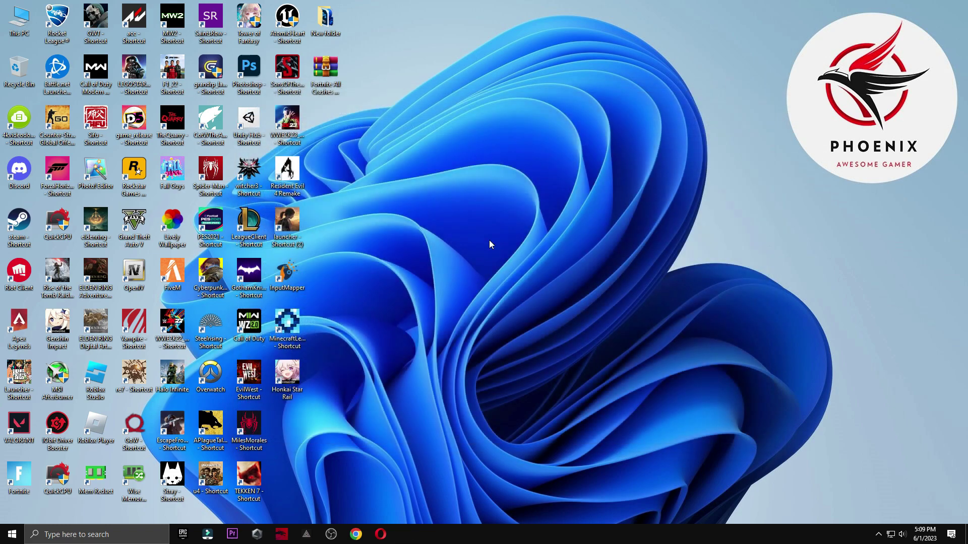
# Open the Startup apps page in Windows Settings and review which apps start at login
pyautogui.press('super')
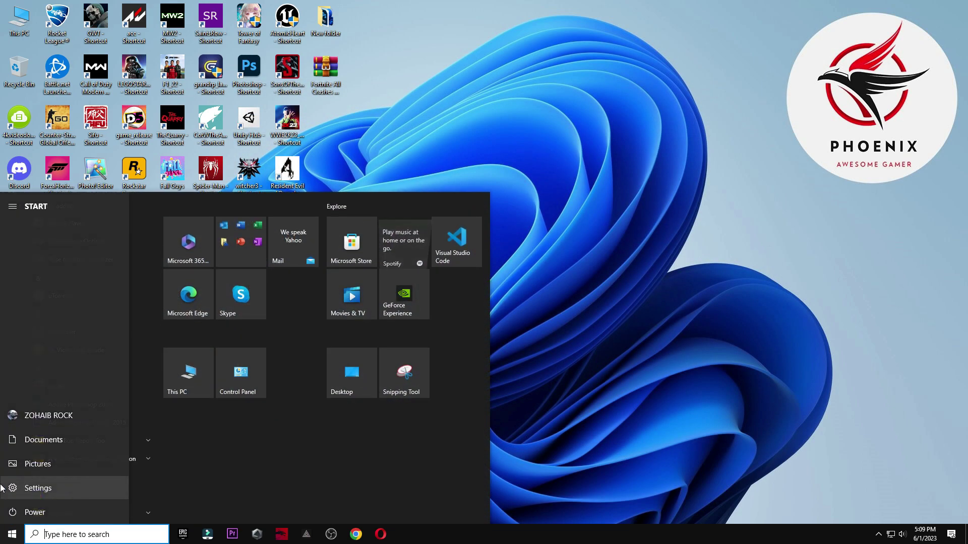
pyautogui.click(50, 487)
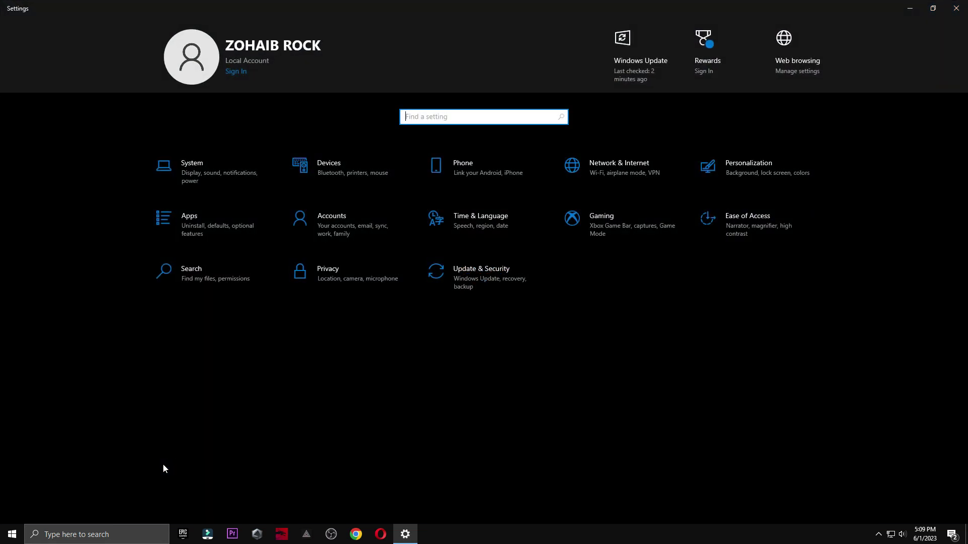
pyautogui.click(191, 225)
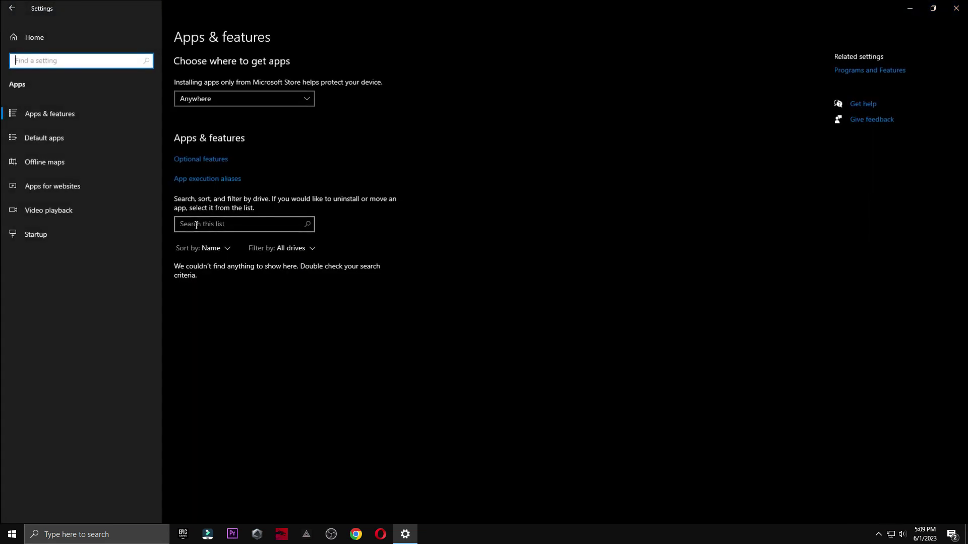
pyautogui.click(36, 235)
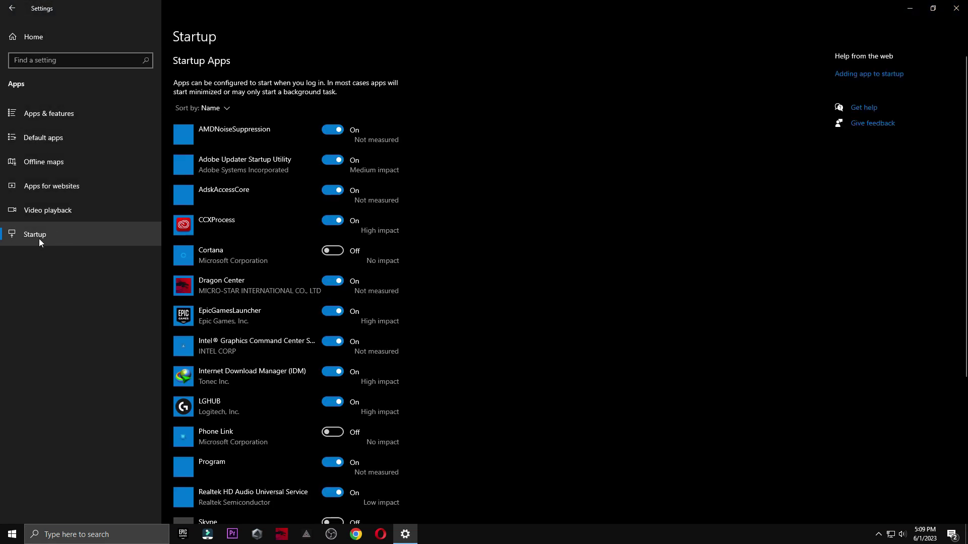
pyautogui.scroll(-4, 239, 239)
pyautogui.scroll(-1, 290, 277)
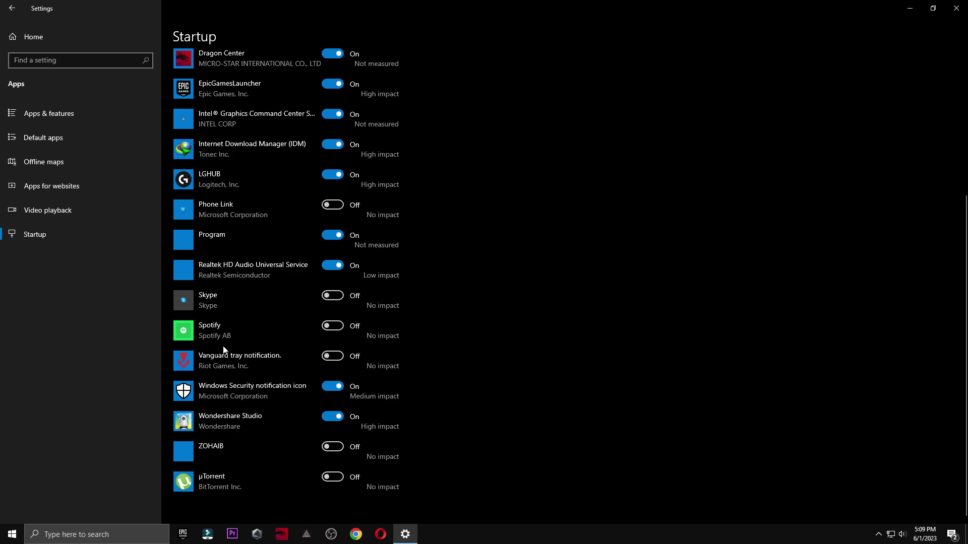
pyautogui.scroll(5, 334, 356)
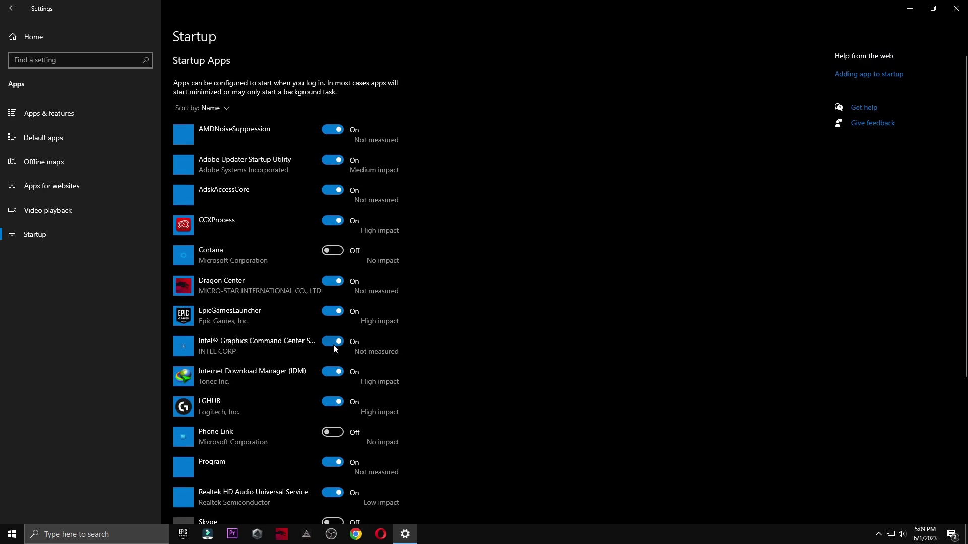
# Open the Background apps page in the Privacy settings to check whether apps may run in the background
pyautogui.click(12, 8)
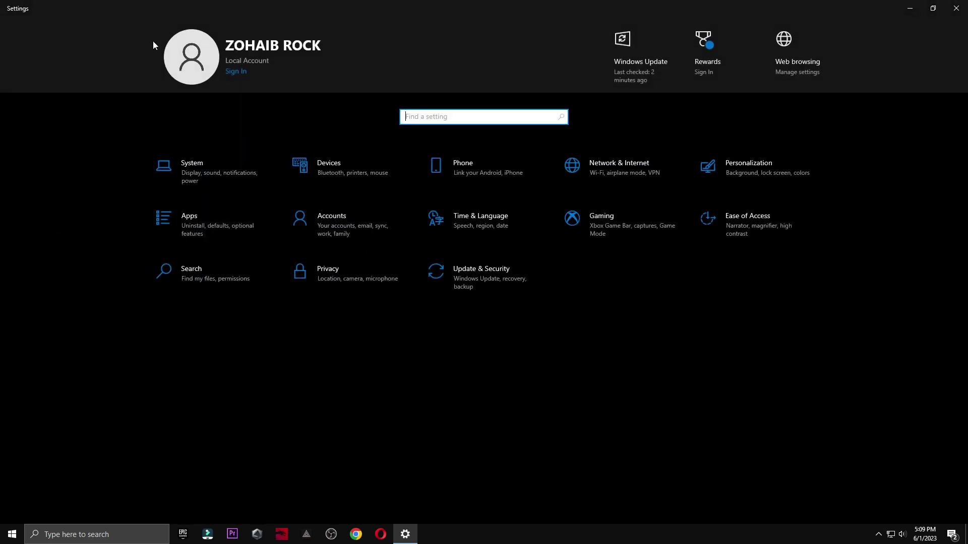
pyautogui.click(332, 283)
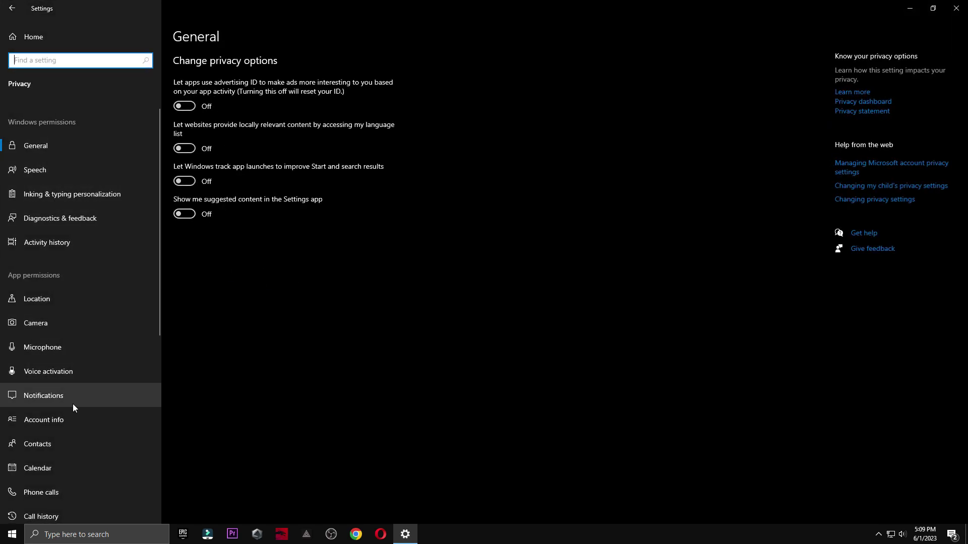
pyautogui.scroll(-3, 68, 393)
pyautogui.click(80, 473)
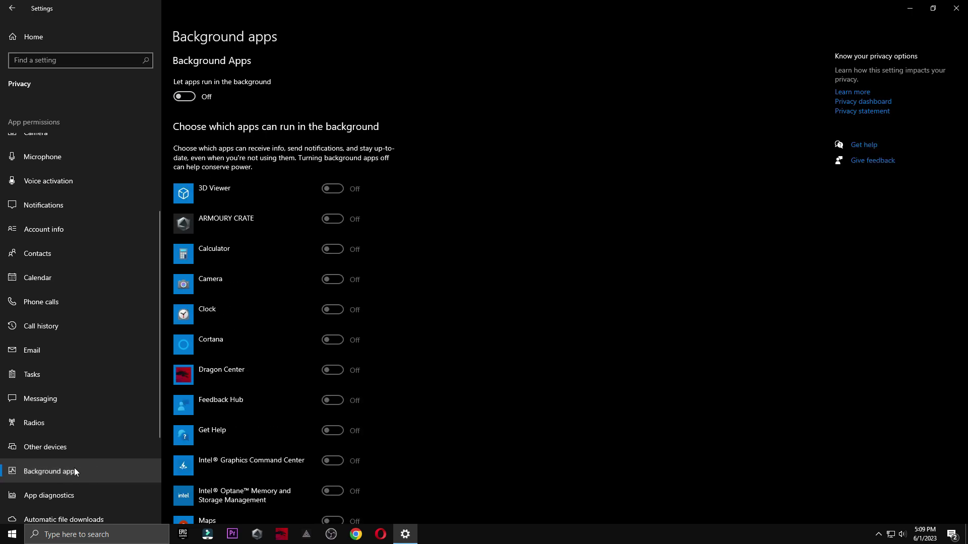
# Open Graphics settings from the Gaming category and remove the existing Fortnite entry from the performance preference list
pyautogui.click(12, 8)
pyautogui.click(600, 216)
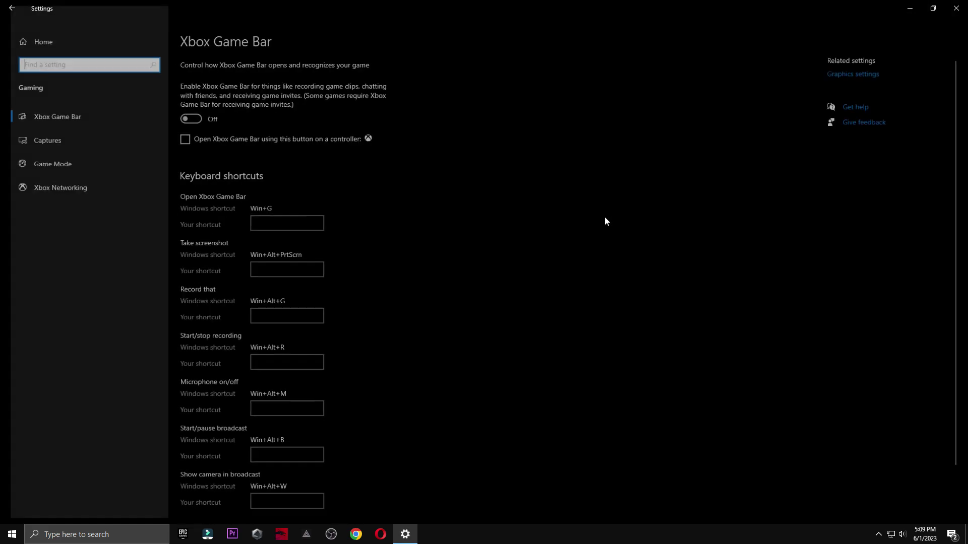
pyautogui.click(861, 71)
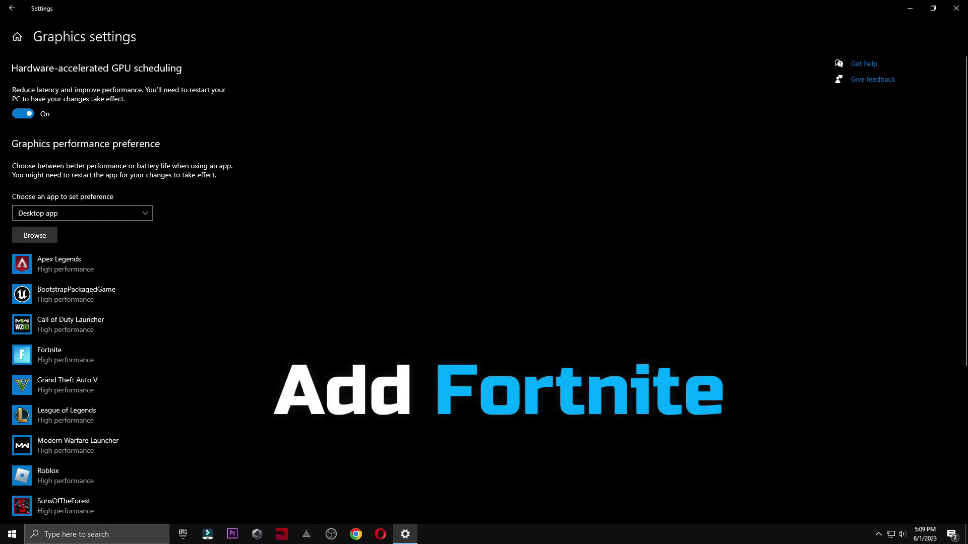
pyautogui.click(76, 359)
pyautogui.click(199, 406)
# Add the desktop app FortniteClient-Win64-Shipping from H:\GAMES\Fortnite\FortniteGame\Binaries\Win64 to the graphics performance preference list
pyautogui.click(50, 241)
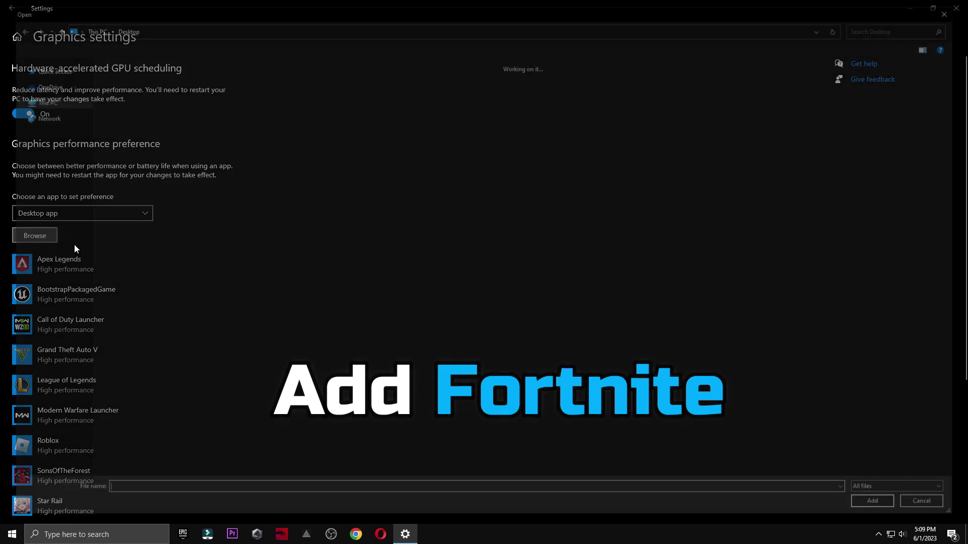
pyautogui.click(55, 256)
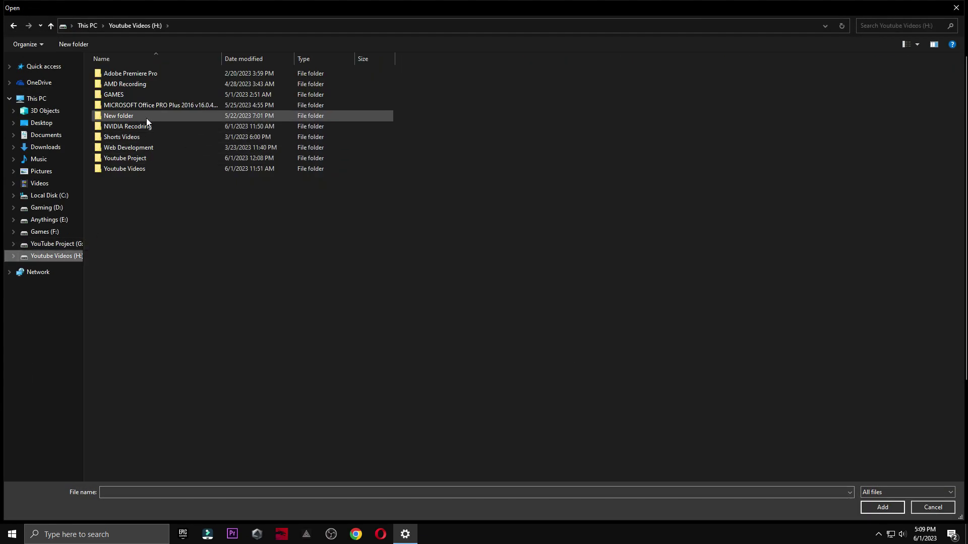
pyautogui.doubleClick(133, 95)
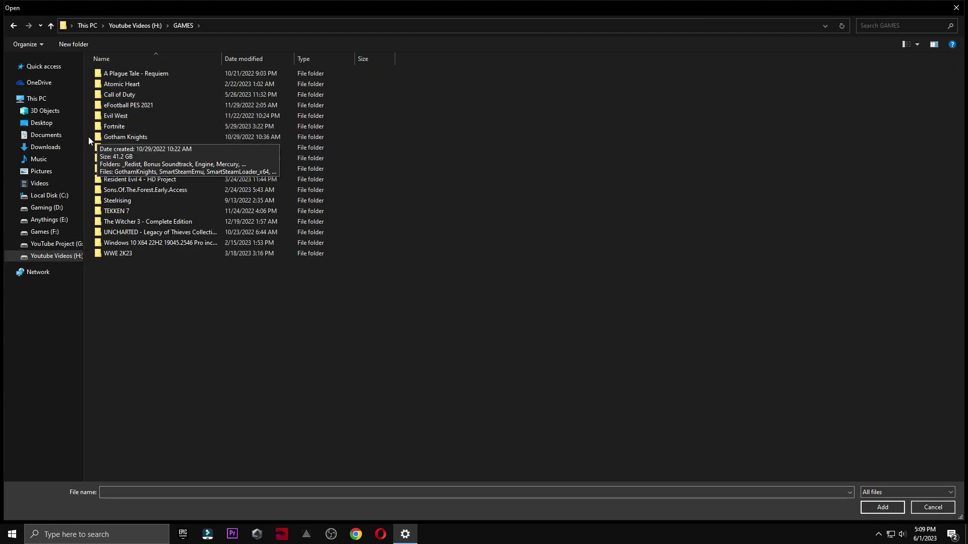
pyautogui.doubleClick(147, 126)
pyautogui.doubleClick(133, 107)
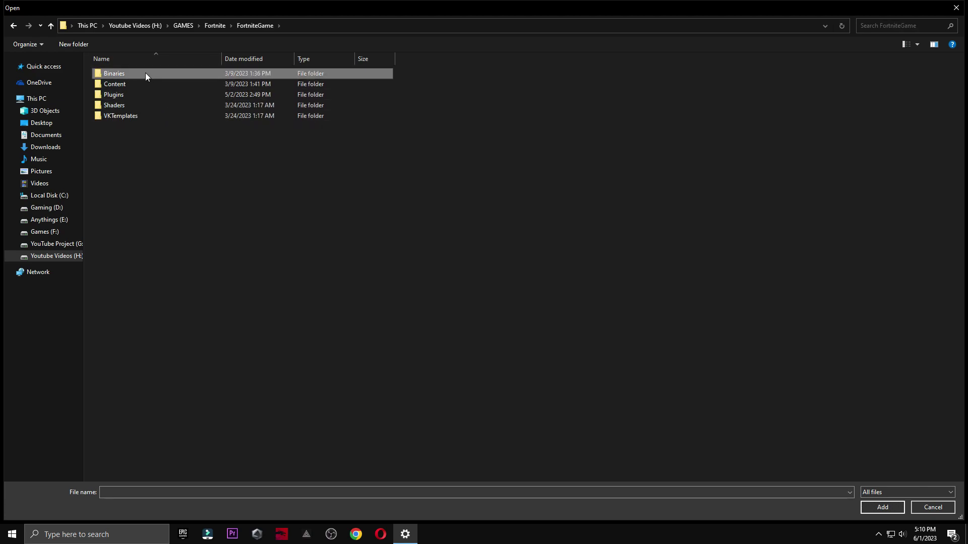
pyautogui.doubleClick(145, 73)
pyautogui.doubleClick(142, 84)
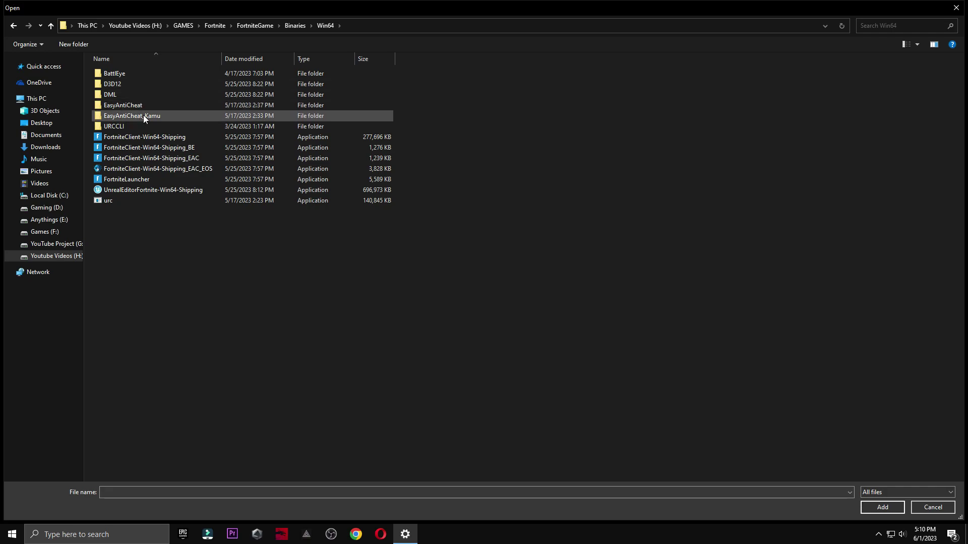
pyautogui.click(149, 137)
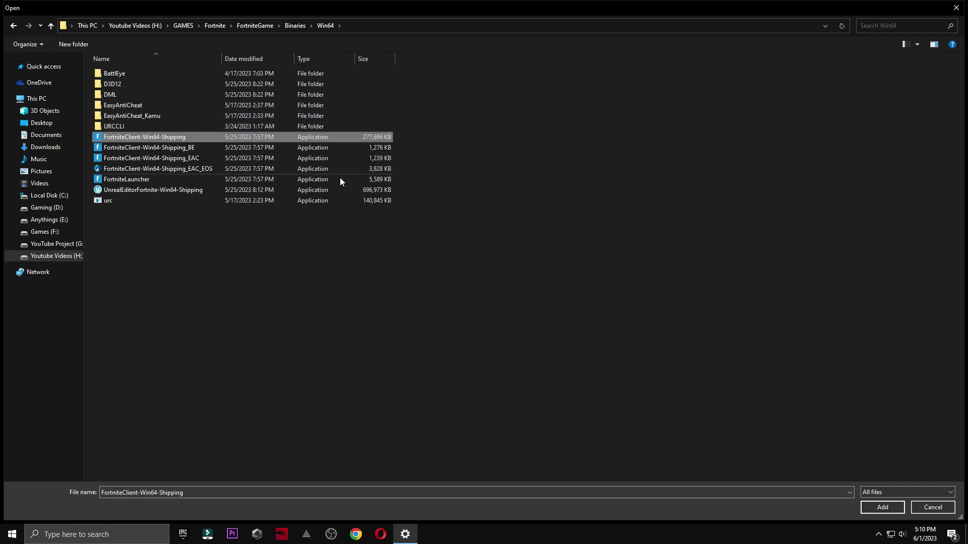
pyautogui.click(882, 508)
# Set Fortnite's graphics preference to High performance, save it and close Windows Settings
pyautogui.click(156, 405)
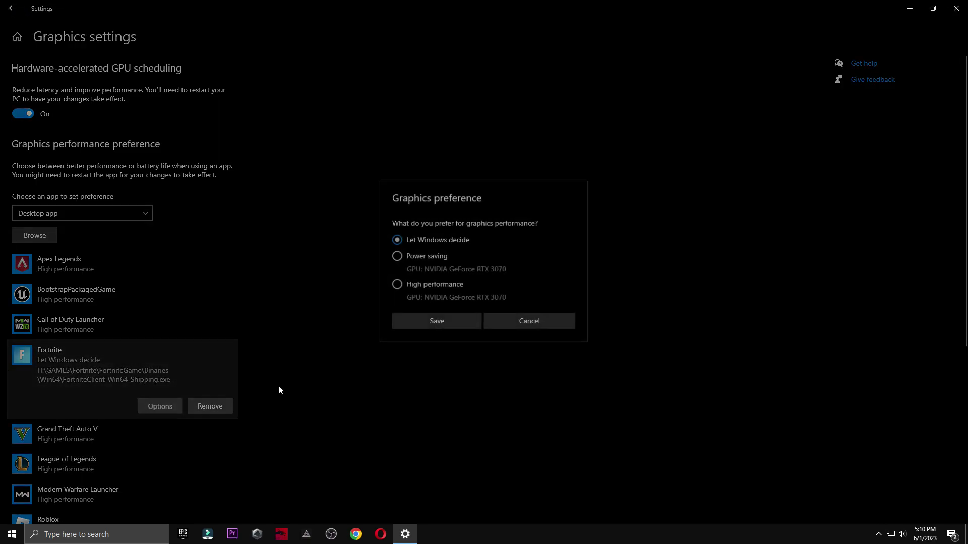
pyautogui.click(422, 291)
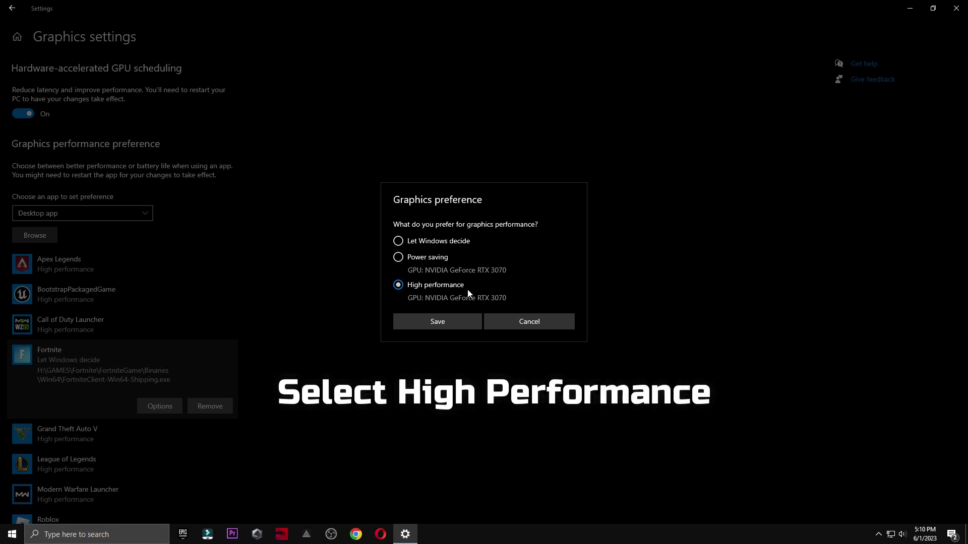
pyautogui.click(439, 320)
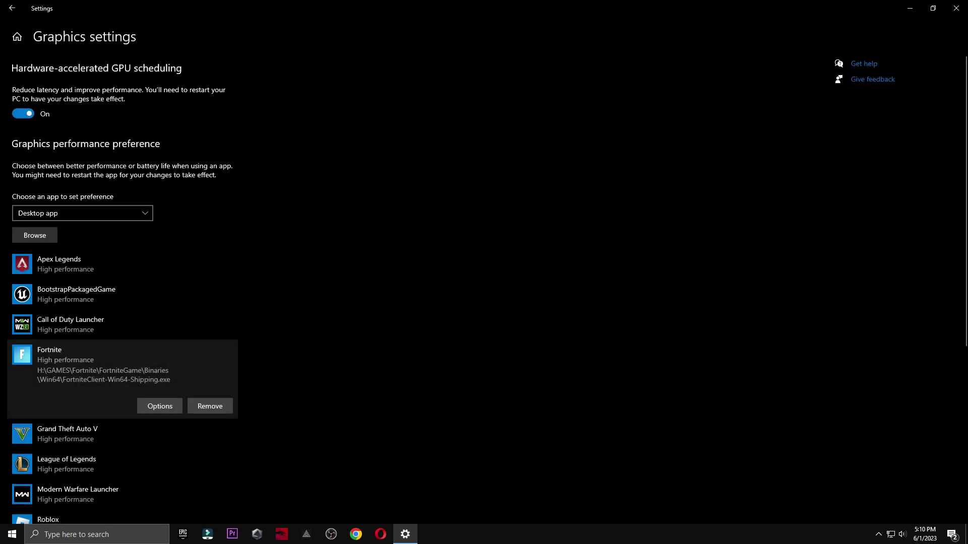
pyautogui.click(956, 8)
# Open the user's temporary files folder by running the %temp% command from the Run dialog
pyautogui.click(78, 535)
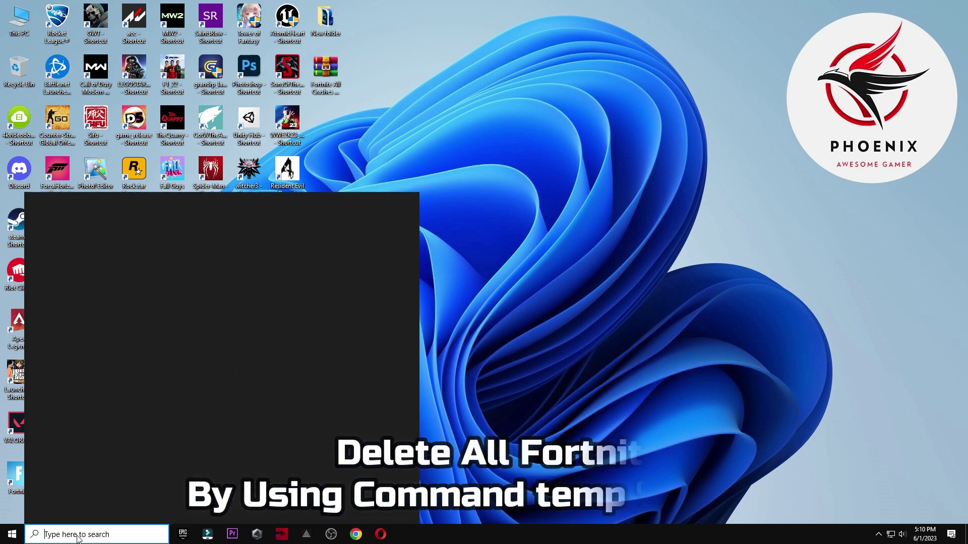
pyautogui.write('run')
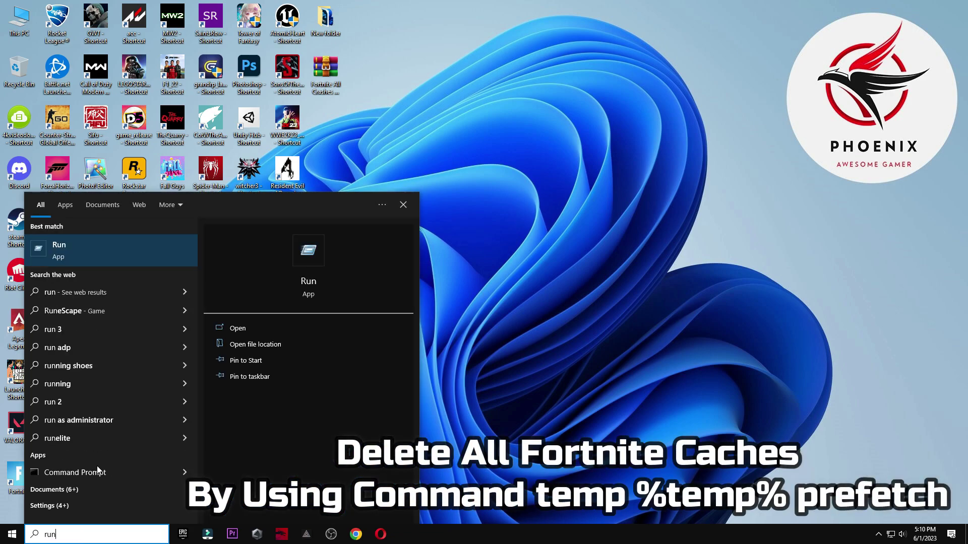
pyautogui.click(130, 251)
pyautogui.moveTo(114, 415); pyautogui.dragTo(539, 122)
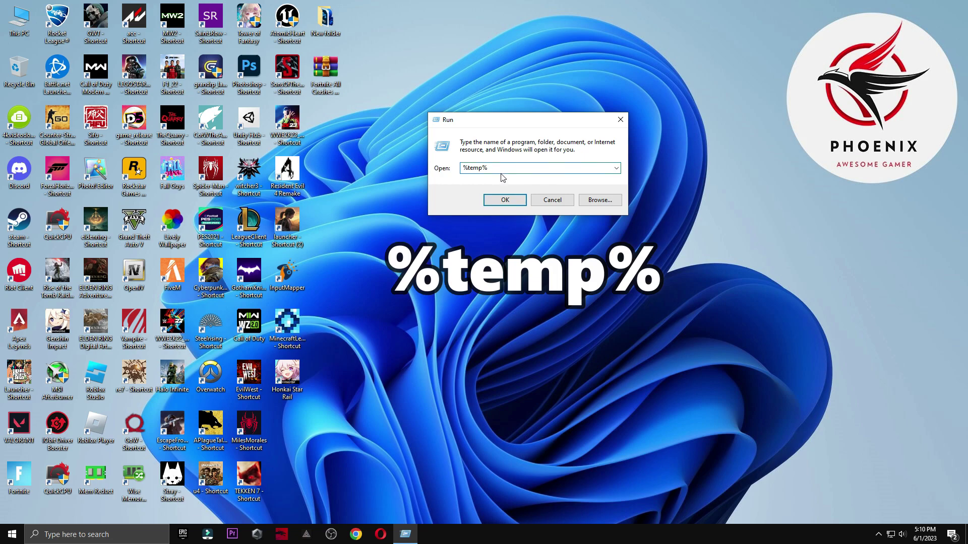
pyautogui.click(505, 200)
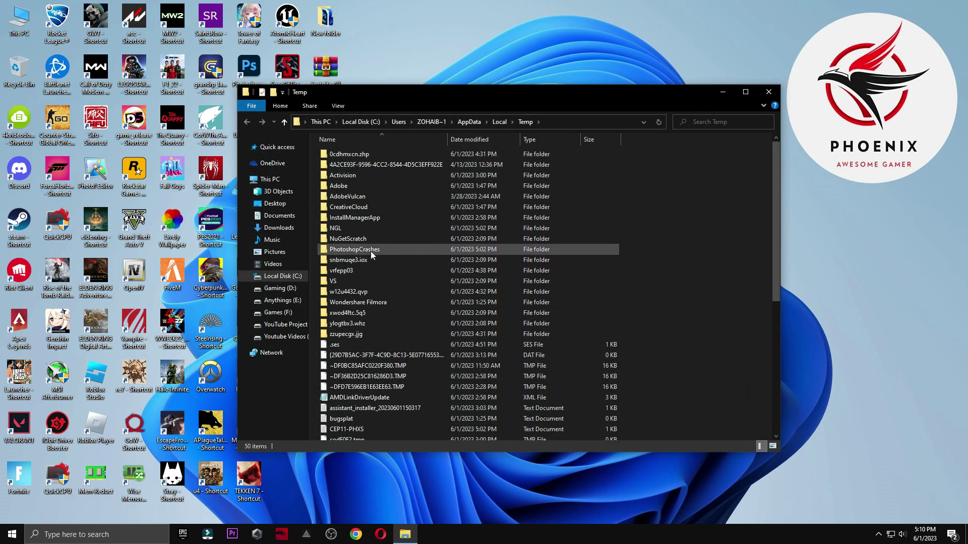
# Delete all files and folders in the Temp folder, skipping every item in use, and close the folder
pyautogui.hotkey('ctrl', 'a')
pyautogui.rightClick(365, 239)
pyautogui.click(408, 403)
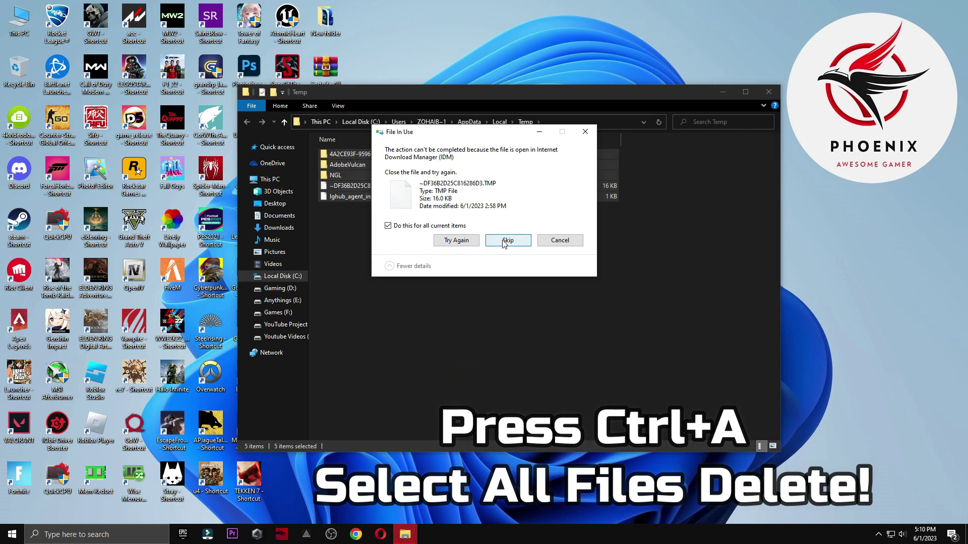
pyautogui.click(506, 241)
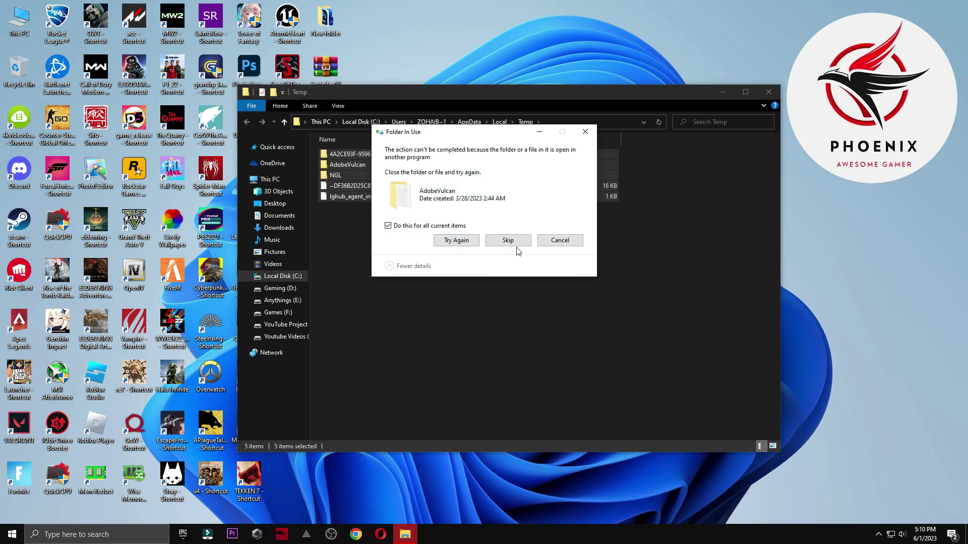
pyautogui.click(517, 244)
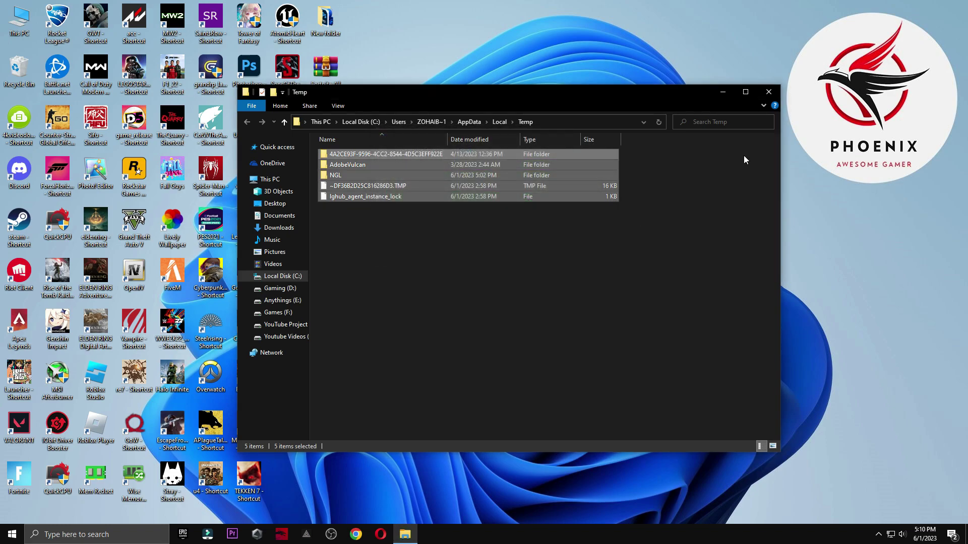
pyautogui.click(772, 92)
# Open the Windows prefetch folder by running the prefetch command from the Run dialog
pyautogui.click(40, 535)
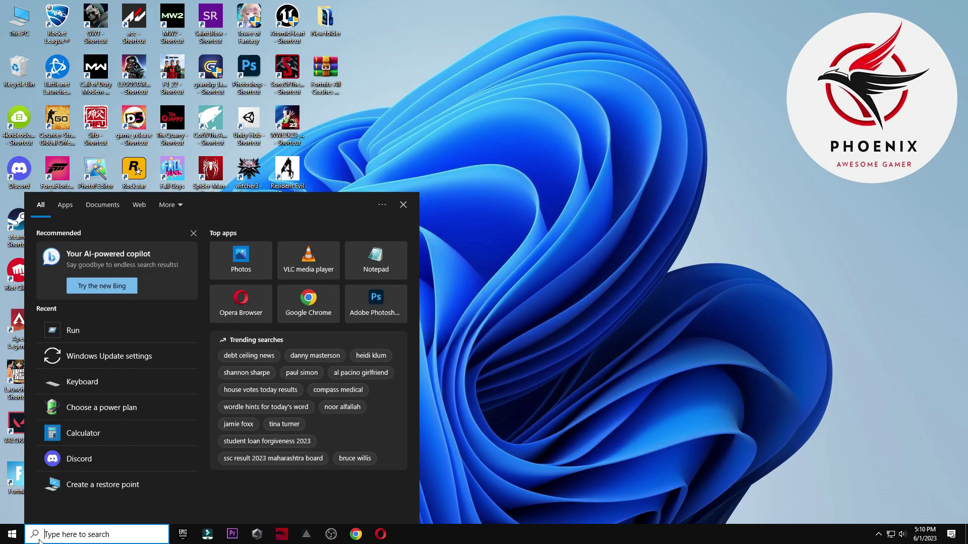
pyautogui.write('run')
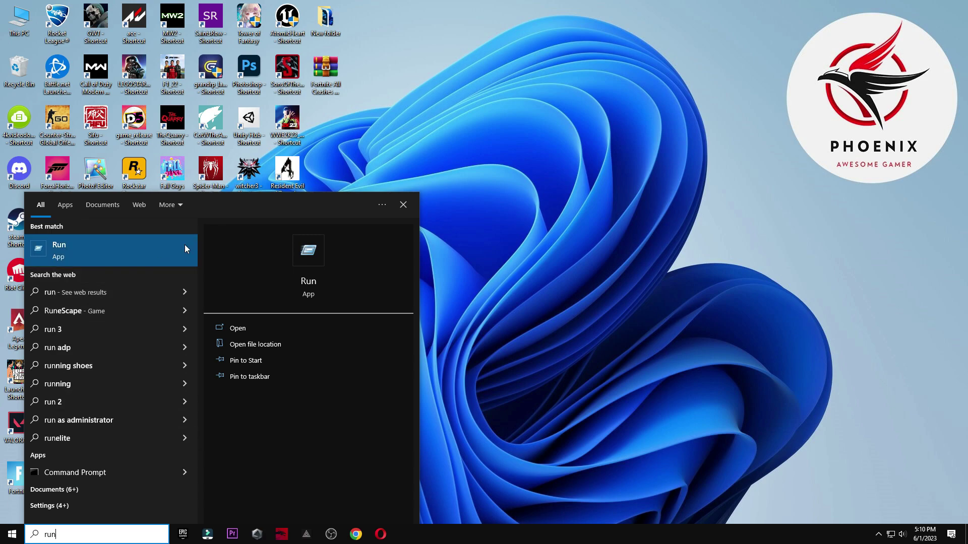
pyautogui.click(112, 255)
pyautogui.moveTo(161, 427); pyautogui.dragTo(535, 134)
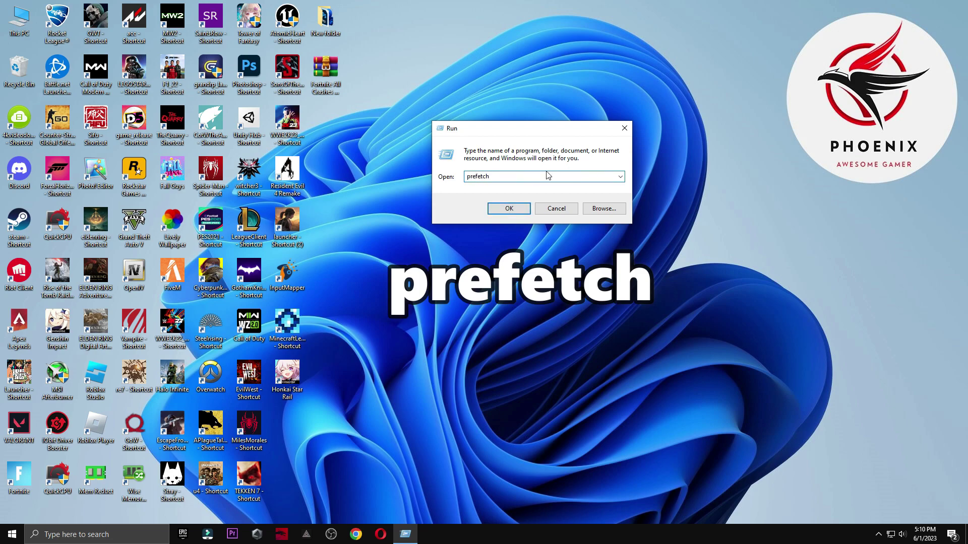
pyautogui.click(505, 210)
pyautogui.click(502, 280)
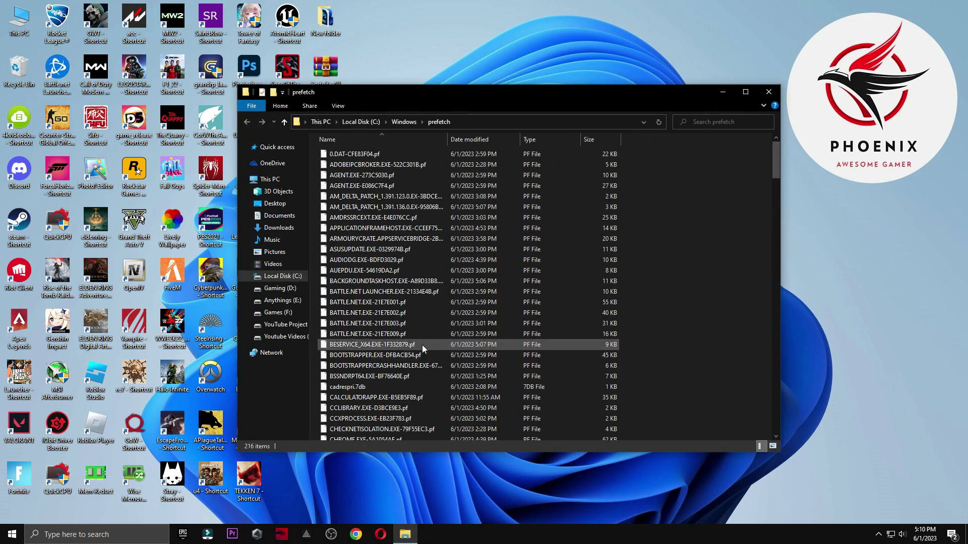
# Delete all files in the prefetch folder, skipping any that are in use, and close the folder
pyautogui.hotkey('ctrl', 'a')
pyautogui.rightClick(349, 274)
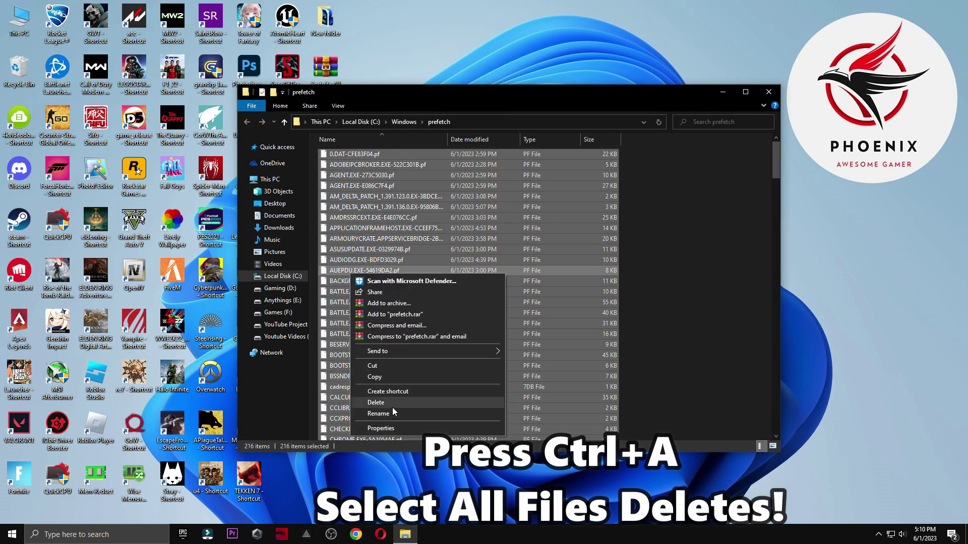
pyautogui.click(392, 406)
pyautogui.click(418, 228)
pyautogui.click(508, 242)
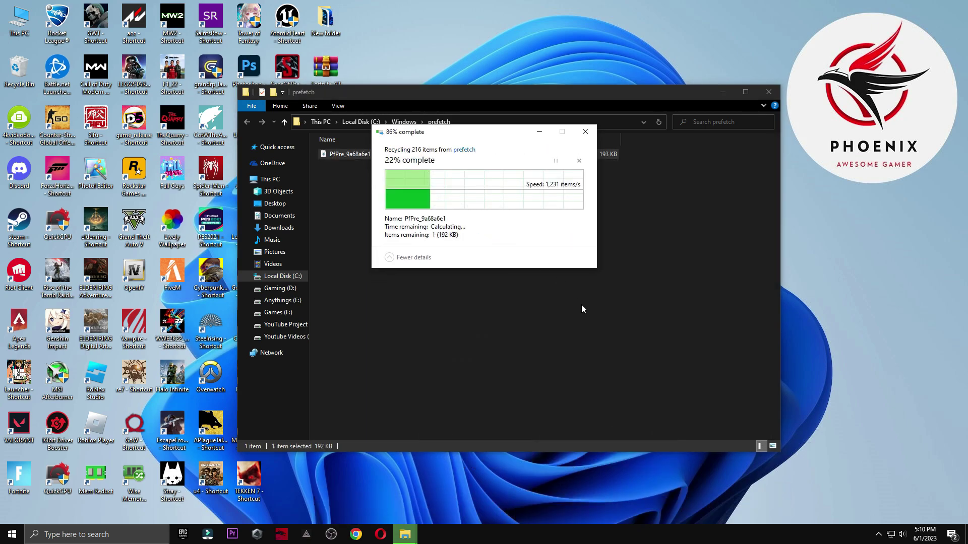
pyautogui.click(769, 92)
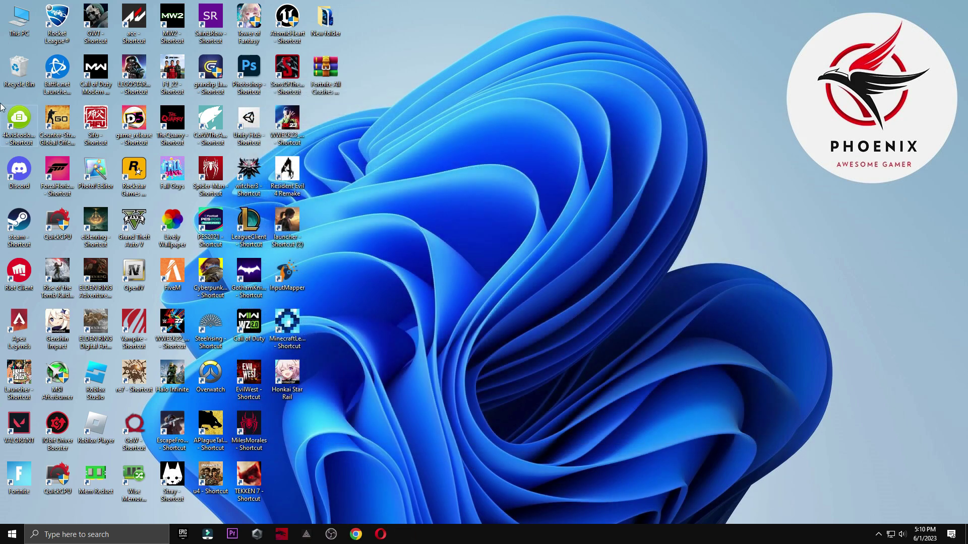
# Empty the Recycle Bin, permanently deleting all its items
pyautogui.rightClick(6, 66)
pyautogui.click(35, 85)
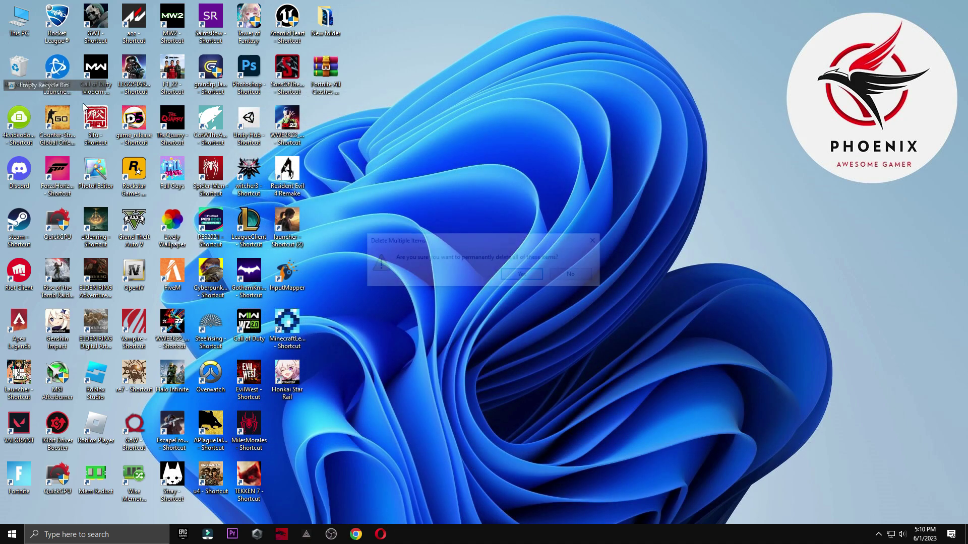
pyautogui.click(524, 276)
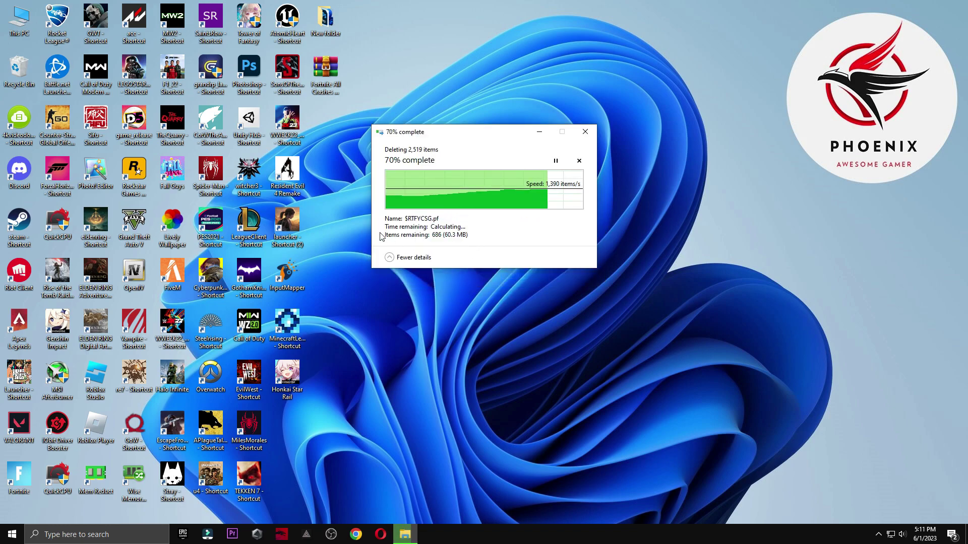
# Extract the Fortnite All Crashes & Directx 12 Error Fixed Pack archive onto the desktop and open the extracted folder
pyautogui.moveTo(313, 56); pyautogui.dragTo(488, 134)
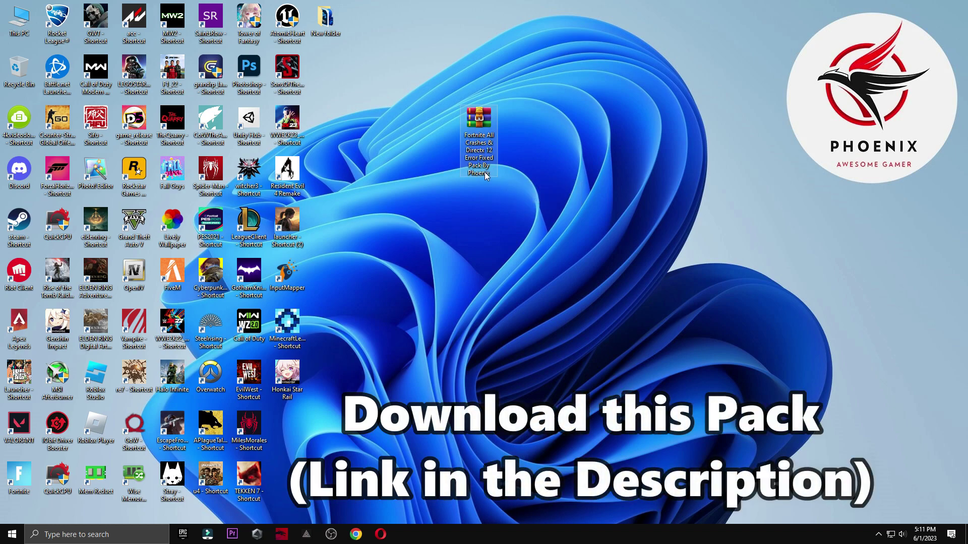
pyautogui.rightClick(475, 123)
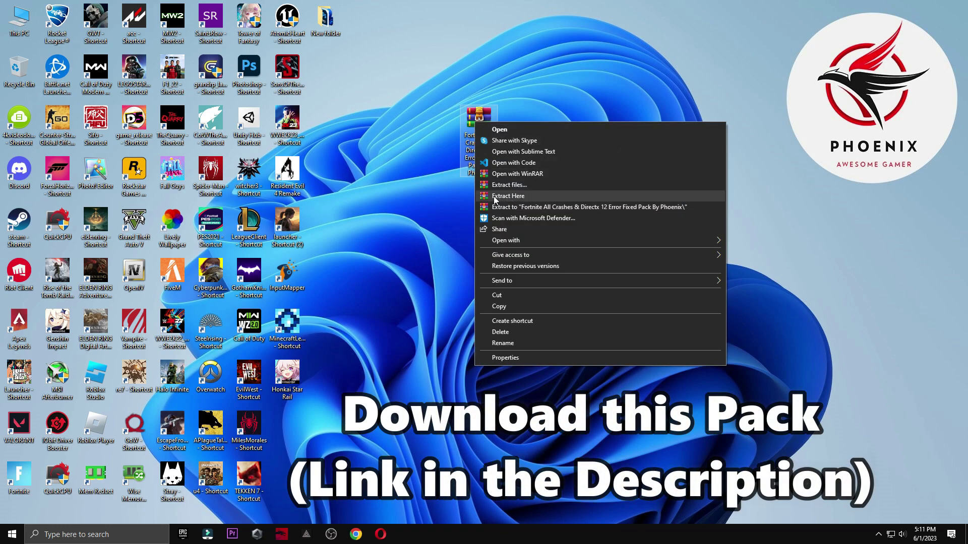
pyautogui.click(506, 196)
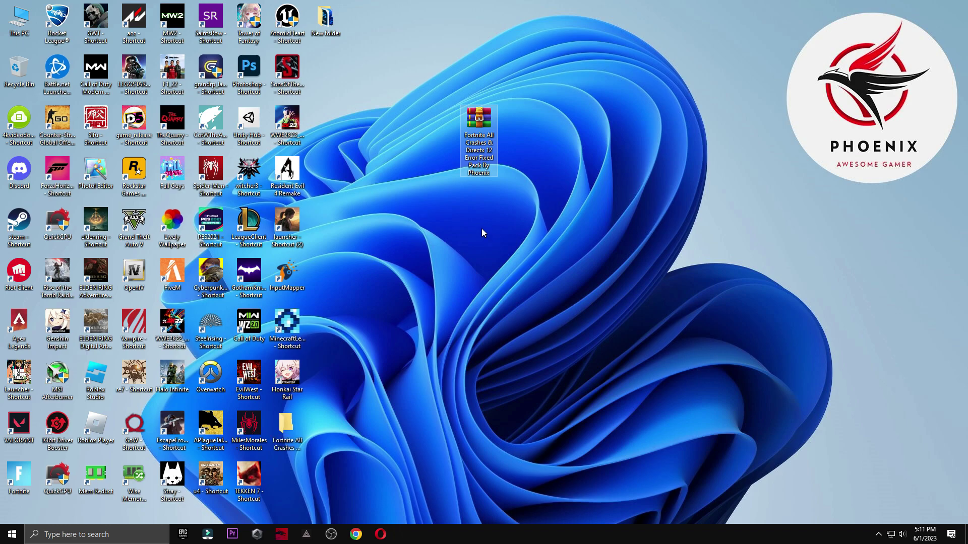
pyautogui.moveTo(286, 426); pyautogui.dragTo(521, 117)
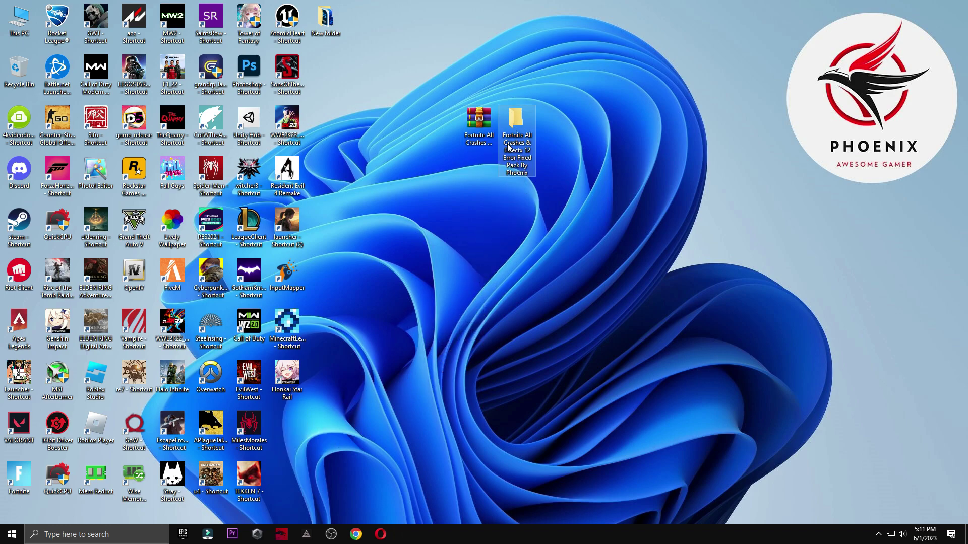
pyautogui.doubleClick(521, 176)
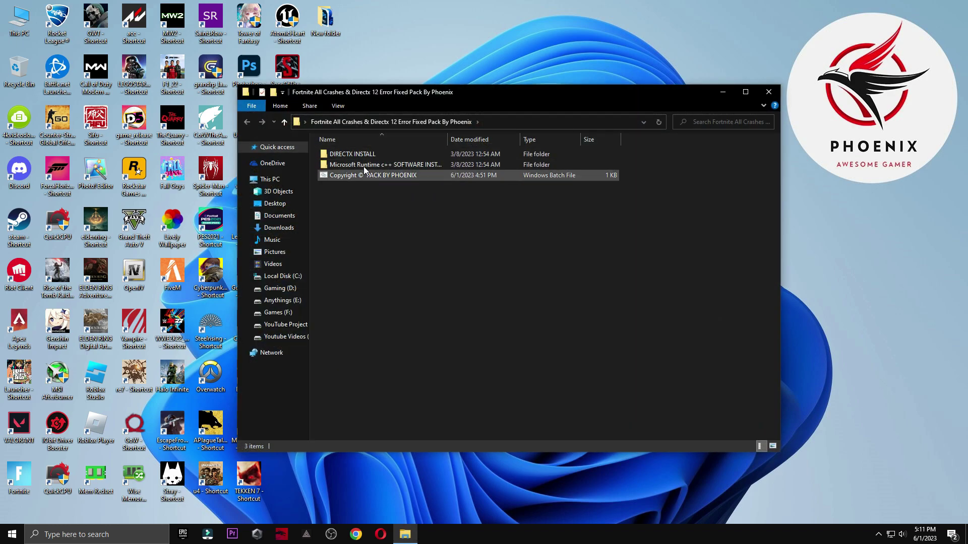
# Open the DirectX_11_Setup archive in the DIRECTX INSTALL folder and launch DXSETUP.exe from it
pyautogui.click(344, 155)
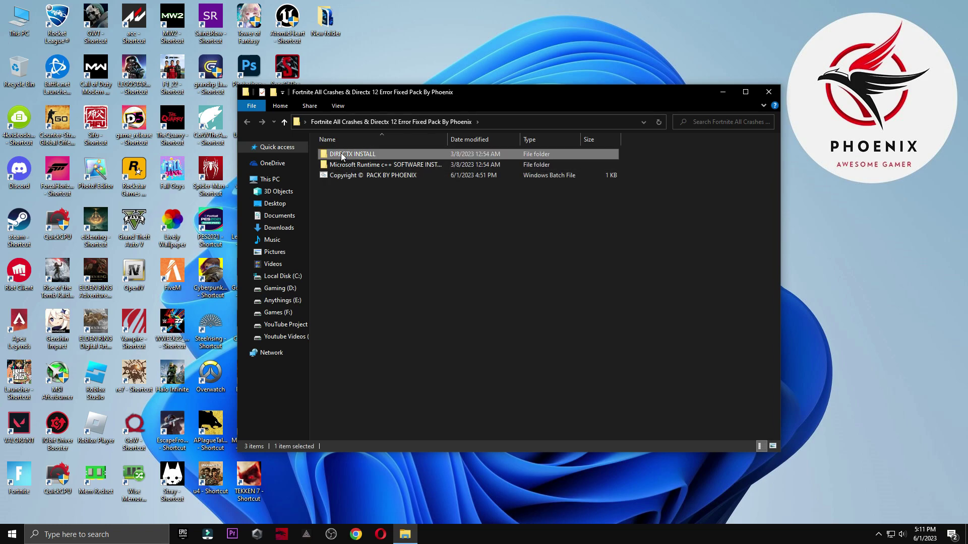
pyautogui.doubleClick(343, 155)
pyautogui.click(353, 164)
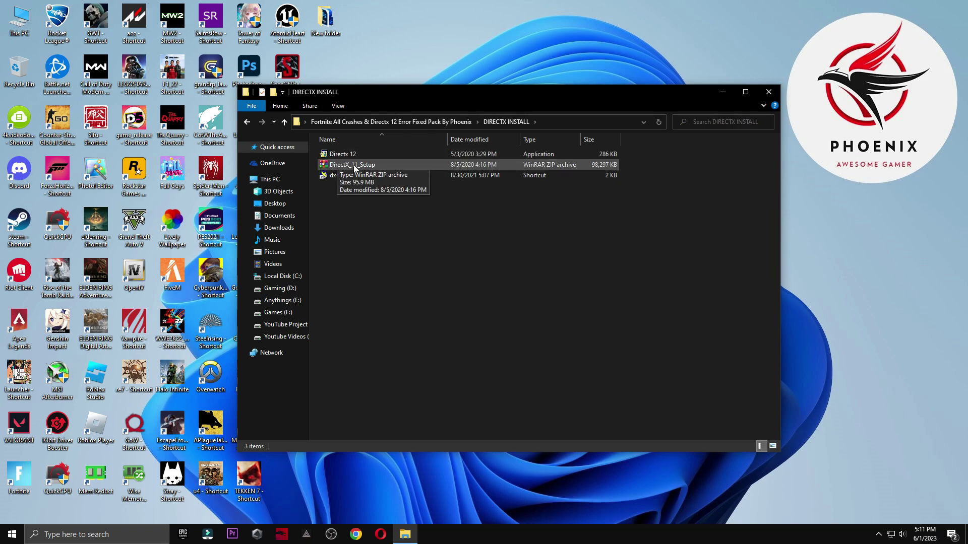
pyautogui.doubleClick(356, 166)
pyautogui.scroll(-20, 745, 296)
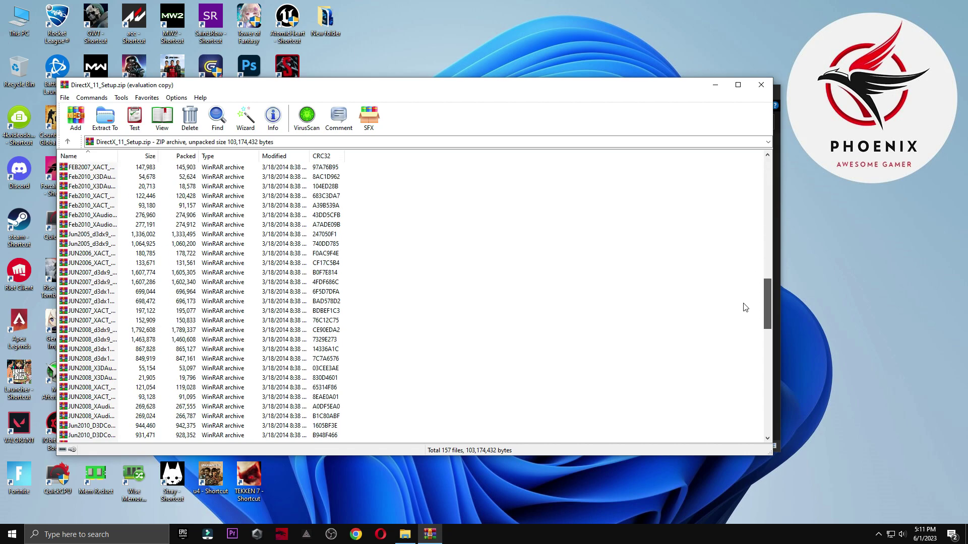
pyautogui.click(468, 274)
pyautogui.doubleClick(85, 435)
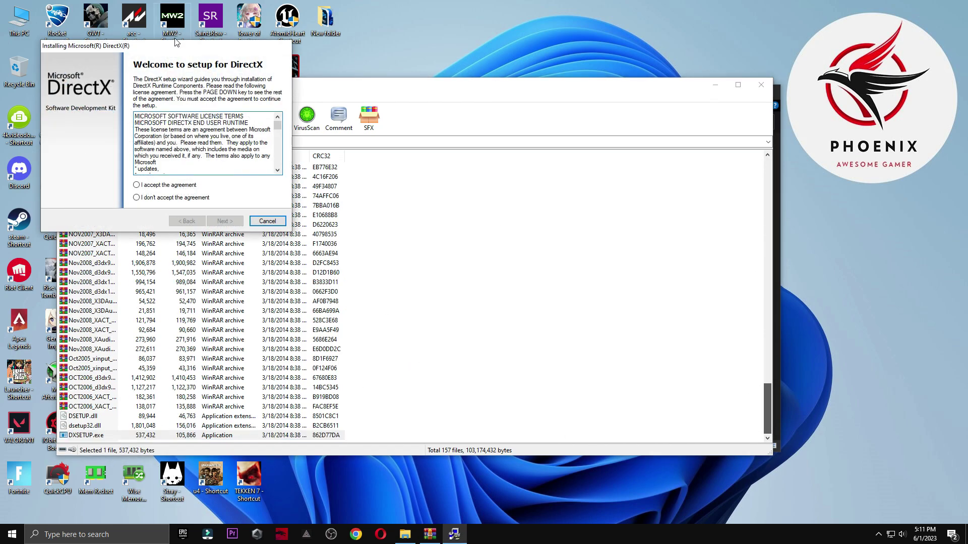
# Accept the DirectX license agreement, install the runtime components, finish the setup and close the archive
pyautogui.moveTo(176, 42); pyautogui.dragTo(537, 181)
pyautogui.click(547, 328)
pyautogui.click(596, 360)
pyautogui.click(591, 360)
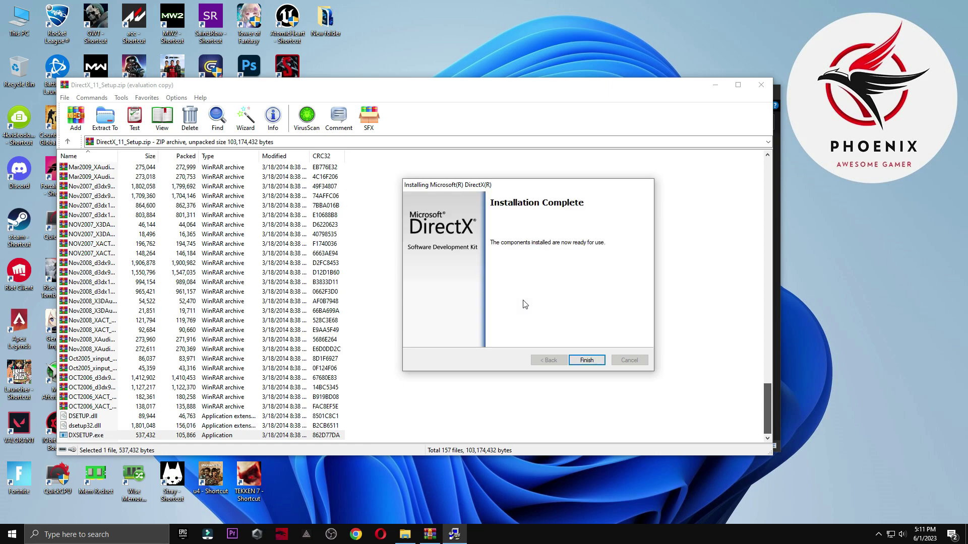
pyautogui.click(584, 362)
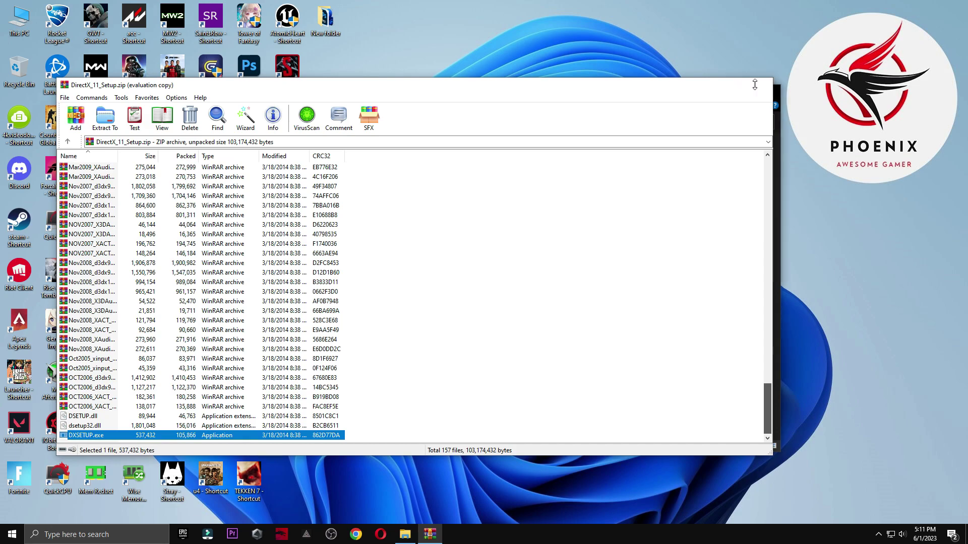
pyautogui.click(760, 85)
# Run the Directx 12 installer, accept its agreement, leave out the Bing Bar and complete the setup
pyautogui.doubleClick(353, 154)
pyautogui.click(200, 199)
pyautogui.click(237, 234)
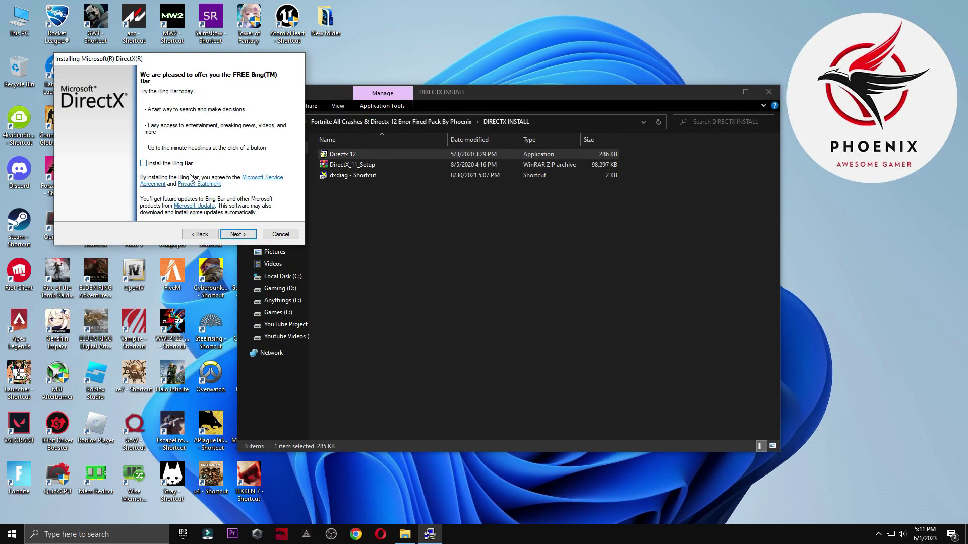
pyautogui.click(234, 234)
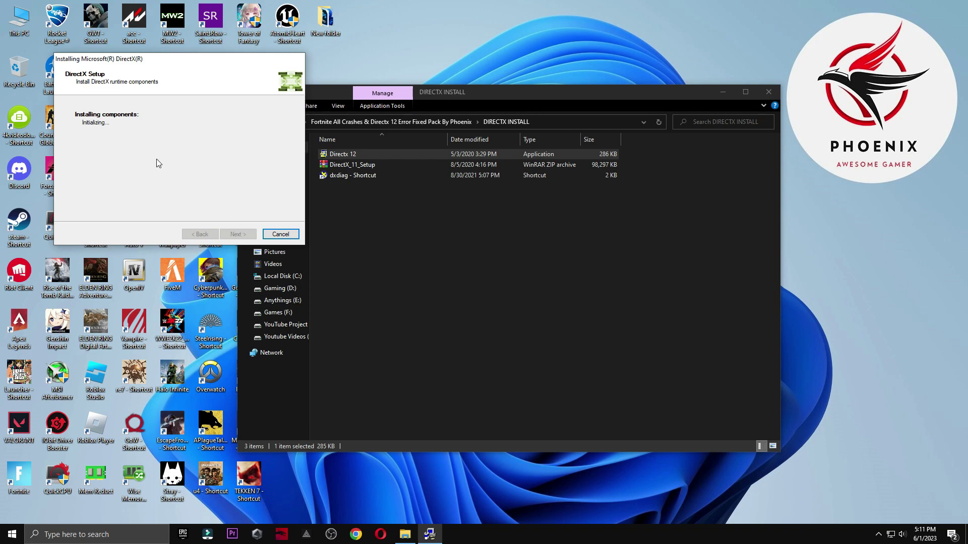
pyautogui.click(235, 235)
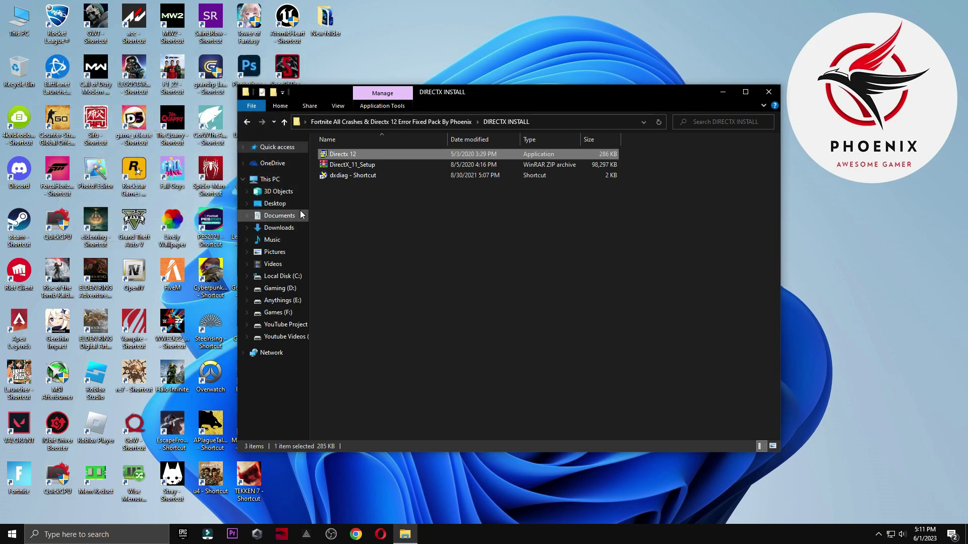
# Open the DirectX Diagnostic Tool from the dxdiag shortcut, check the System and Display information and exit it
pyautogui.click(329, 177)
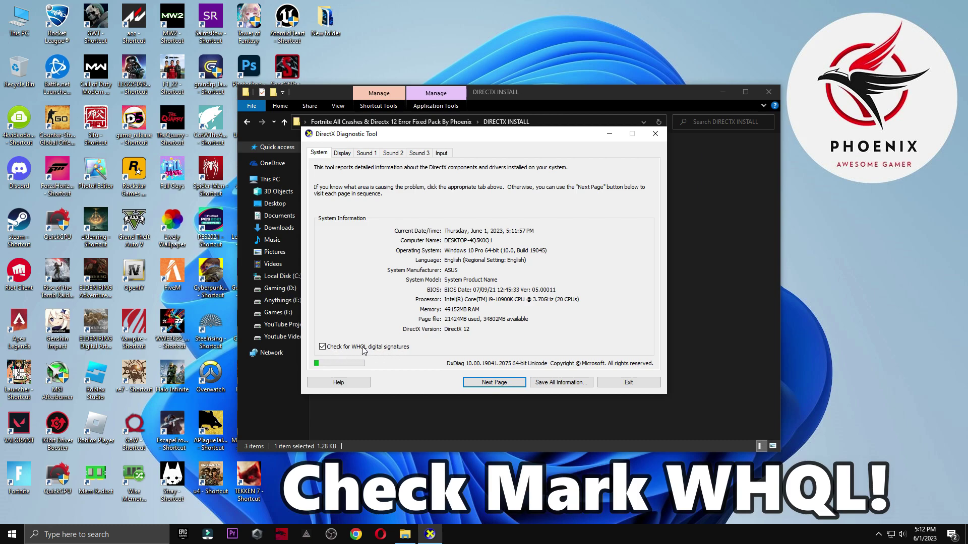
pyautogui.click(342, 153)
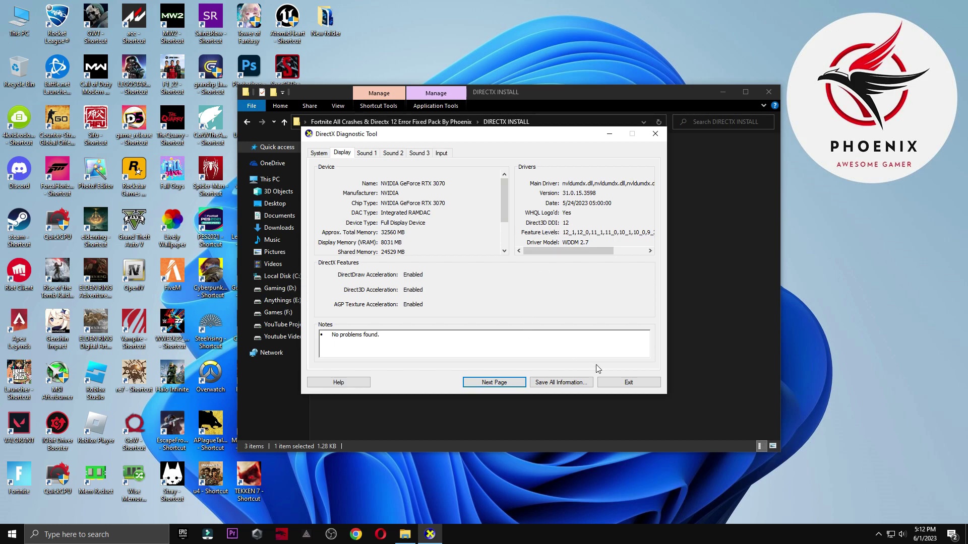
pyautogui.click(627, 382)
# Run the install_all batch file from the Microsoft Runtime c++ SOFTWARE INSTALL folder, and close the folder when it finishes
pyautogui.click(247, 122)
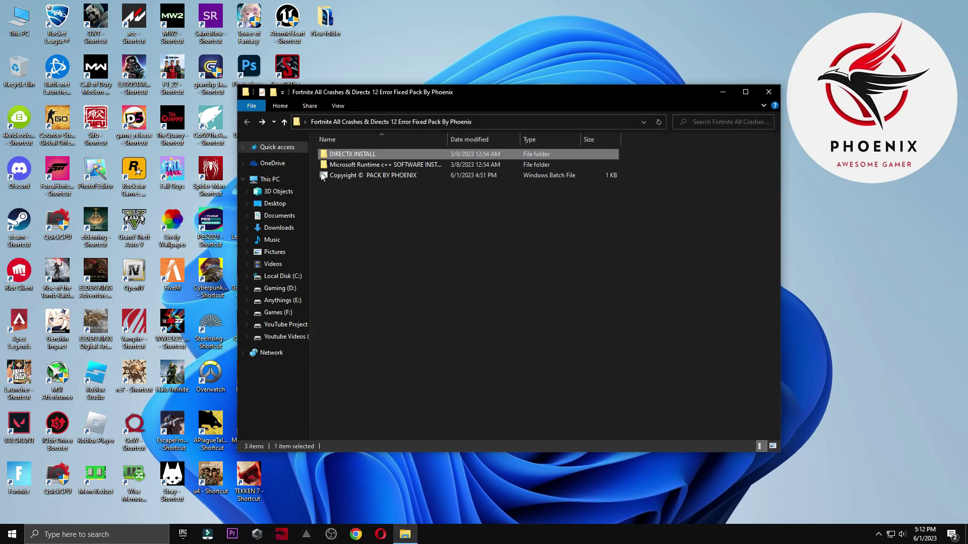
pyautogui.doubleClick(349, 165)
pyautogui.doubleClick(342, 155)
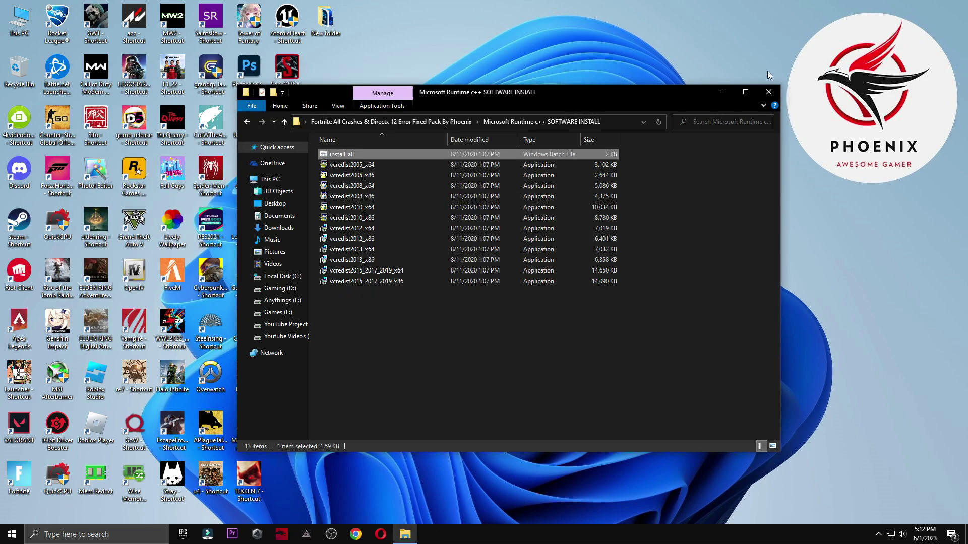
pyautogui.click(768, 92)
# Switch to the Epic Games Launcher and show the most played games in the Library
pyautogui.click(183, 535)
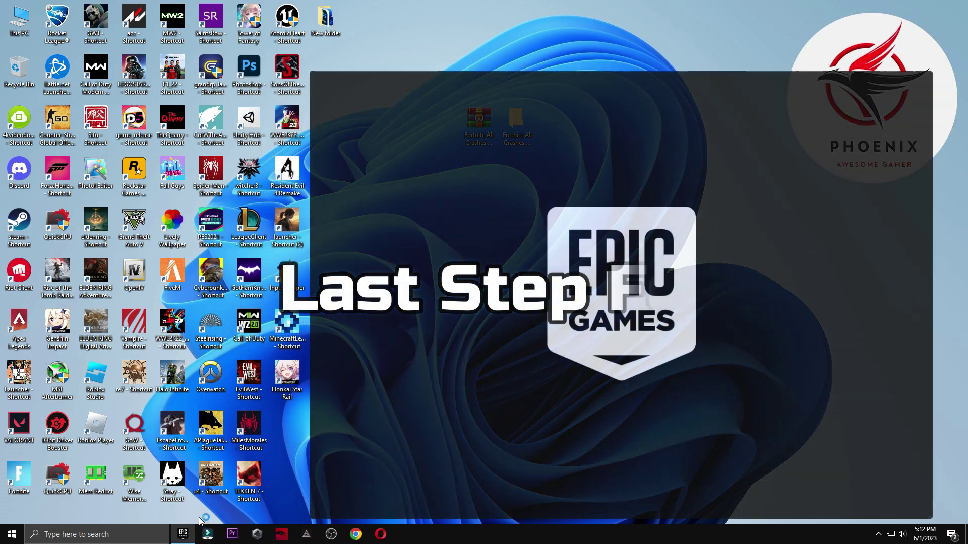
pyautogui.moveTo(627, 82); pyautogui.dragTo(477, 44)
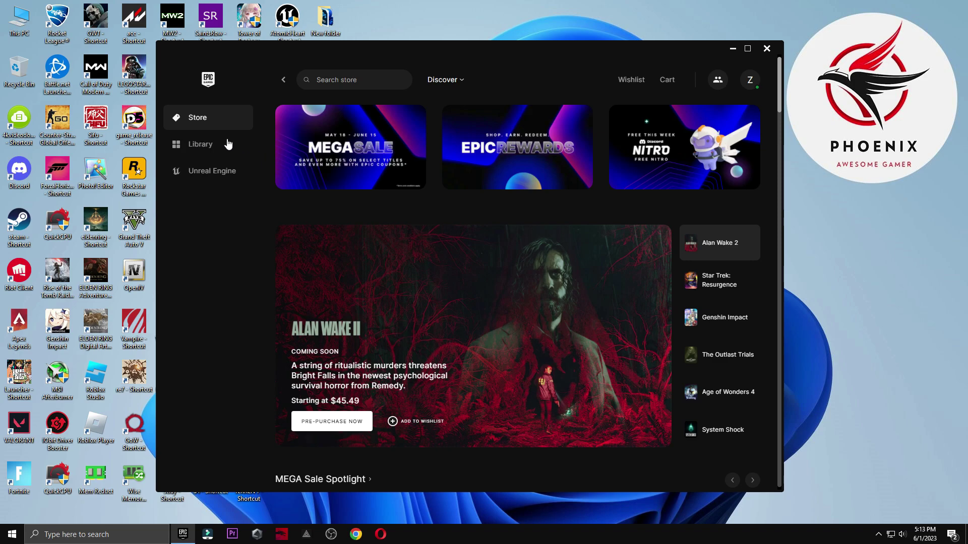
pyautogui.click(202, 144)
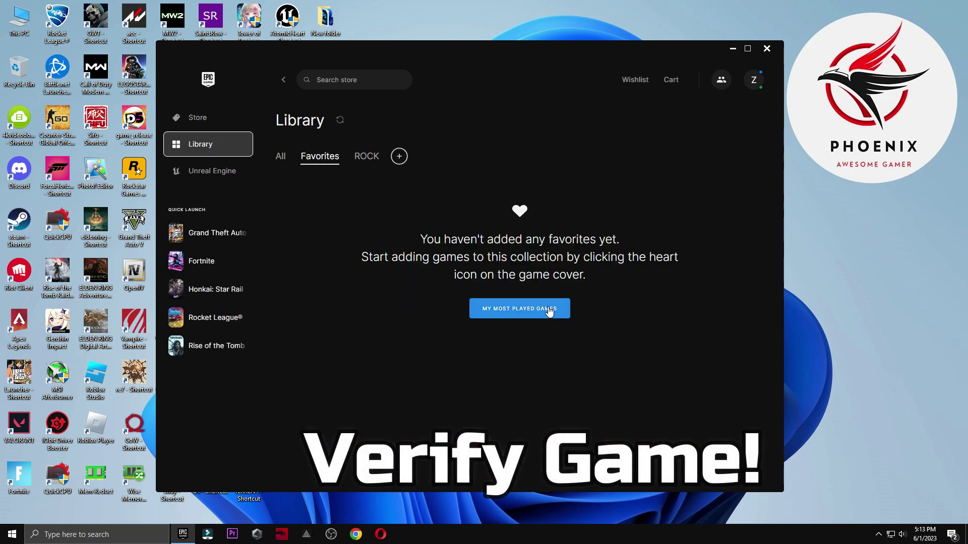
pyautogui.click(550, 309)
pyautogui.scroll(-2, 524, 363)
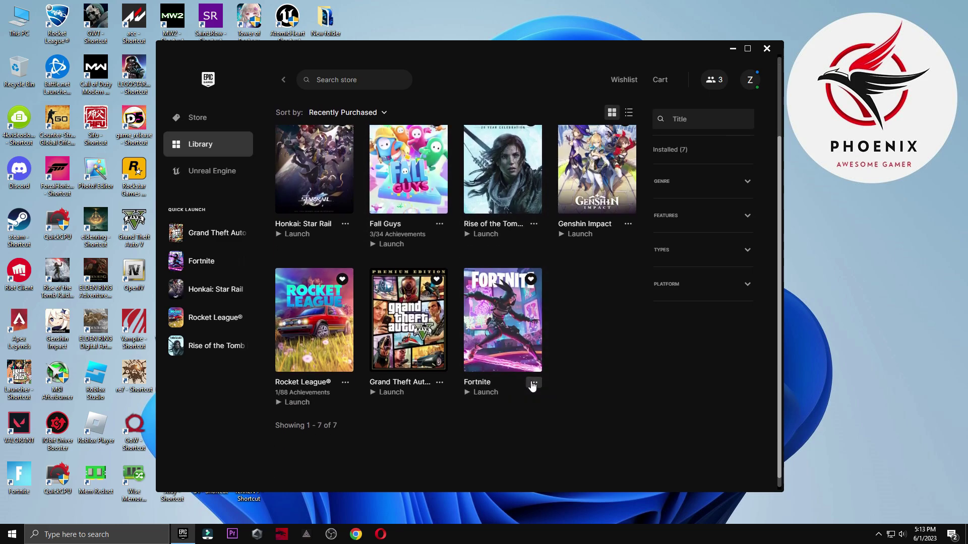
# Verify the game files of Fortnite from its Manage options and show the verification progress in Downloads
pyautogui.click(533, 384)
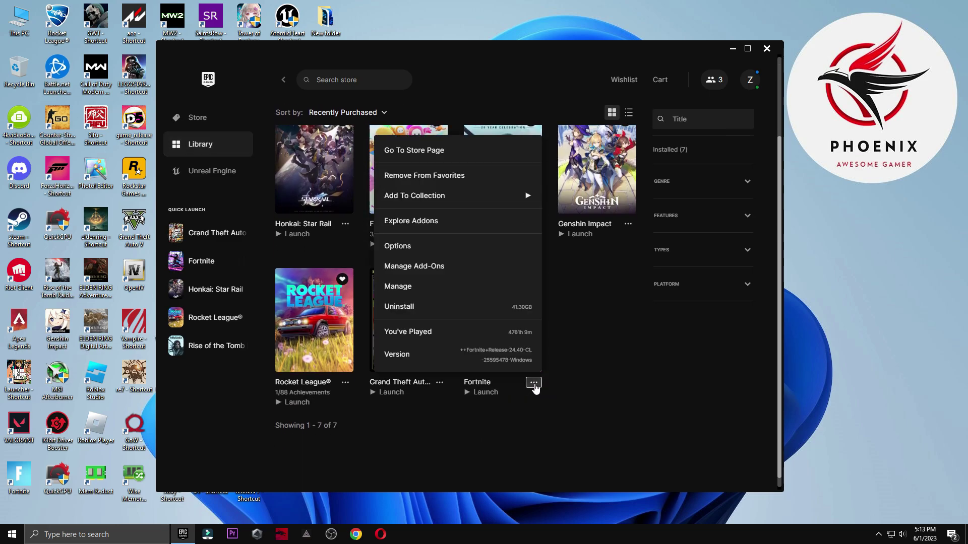
pyautogui.click(419, 288)
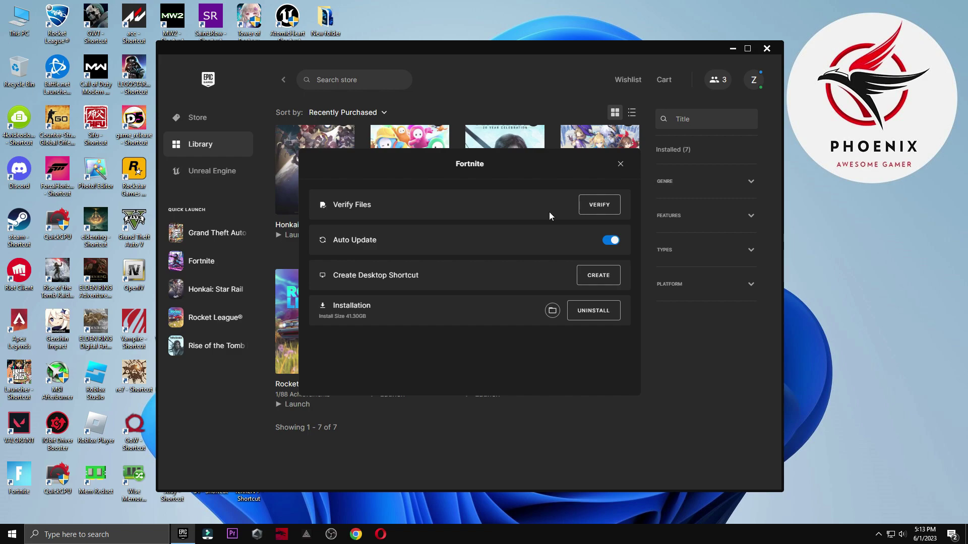
pyautogui.click(598, 206)
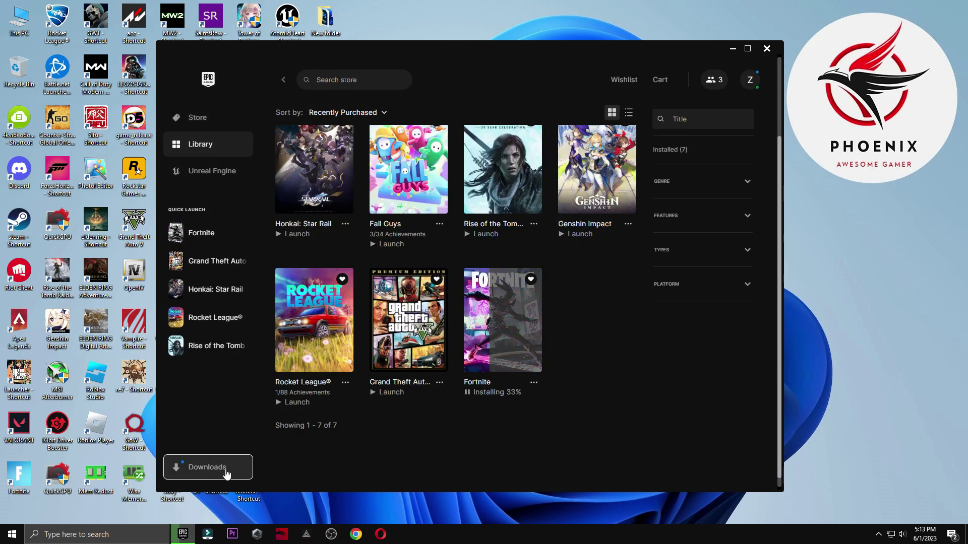
pyautogui.click(219, 470)
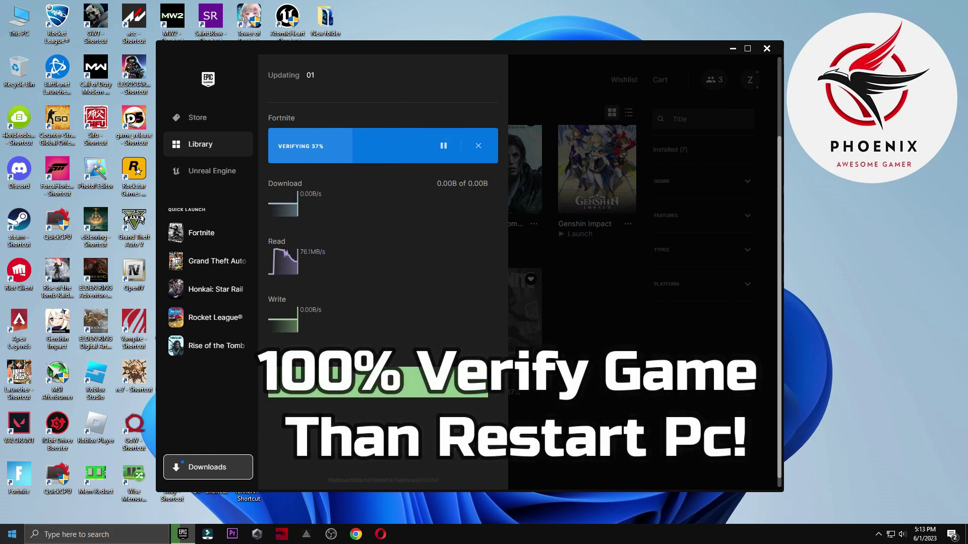
# Open the Windows power options to restart the PC
pyautogui.click(12, 534)
pyautogui.click(12, 512)
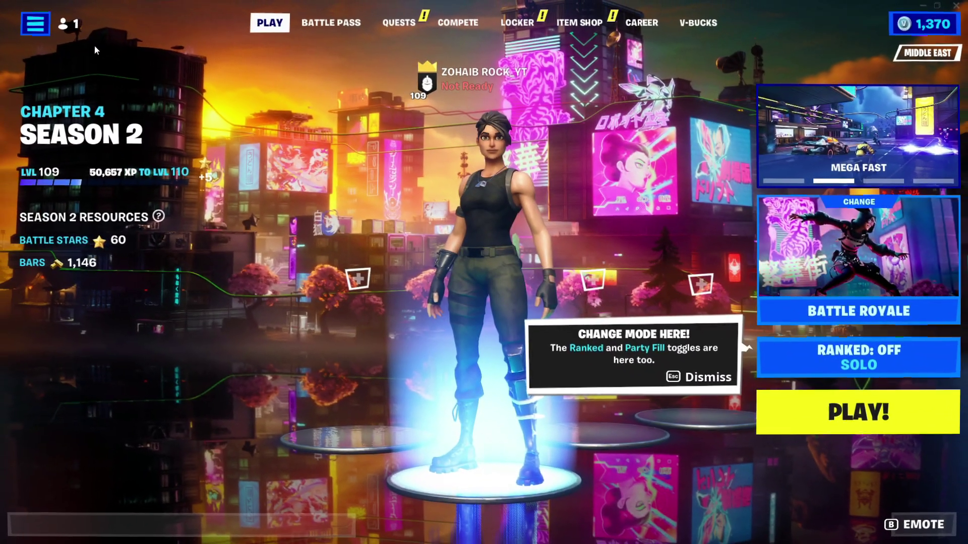
# Open Fortnite's Video settings, and set Window Mode to Fullscreen and Resolution to 1920 x 1080 16:9
pyautogui.click(35, 24)
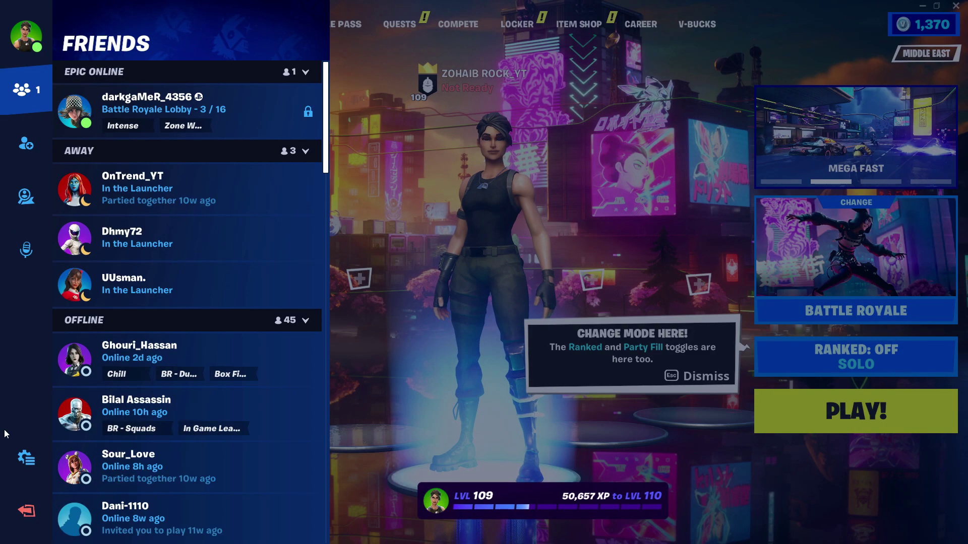
pyautogui.click(25, 469)
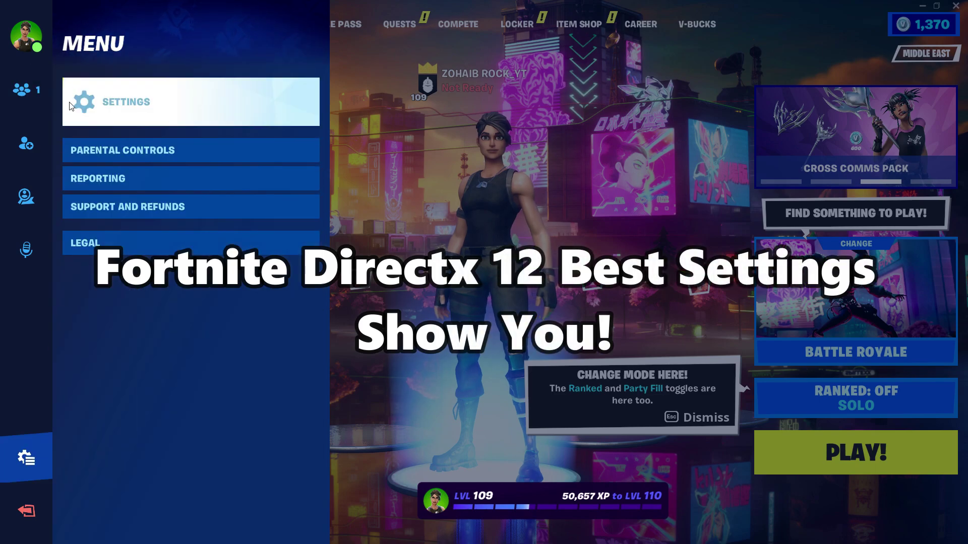
pyautogui.click(171, 109)
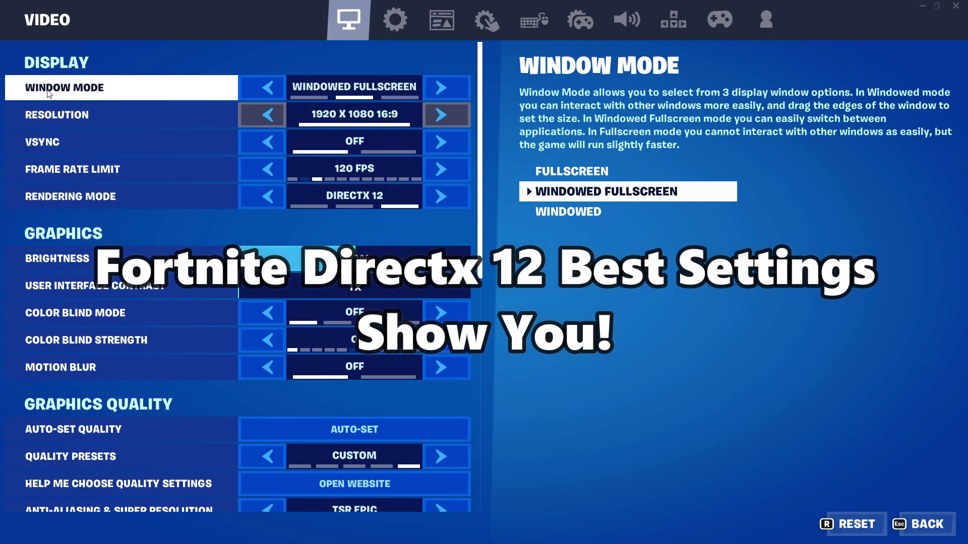
pyautogui.click(441, 88)
pyautogui.click(465, 92)
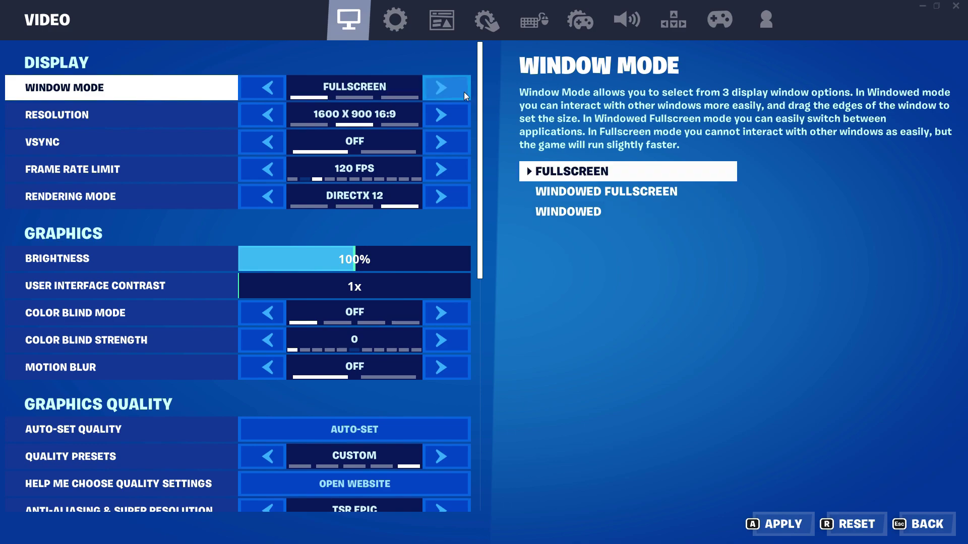
pyautogui.click(435, 115)
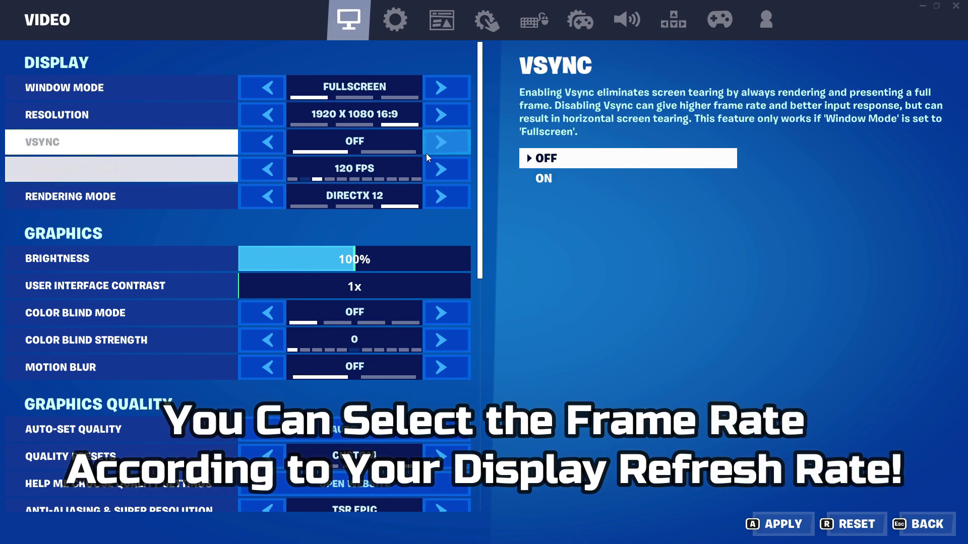
# Set the Frame Rate Limit to 240 FPS in the Display settings
pyautogui.click(443, 171)
pyautogui.click(444, 171)
pyautogui.click(444, 170)
pyautogui.click(444, 171)
pyautogui.click(444, 171)
pyautogui.click(443, 171)
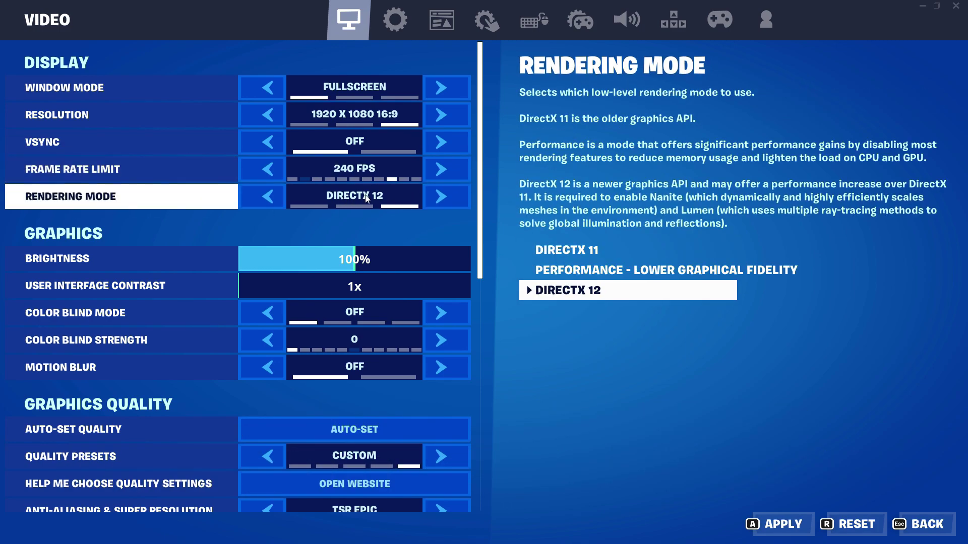
# Set Anti-Aliasing & Super Resolution and Shadows to Off in the Graphics Quality settings
pyautogui.moveTo(482, 202); pyautogui.dragTo(485, 277)
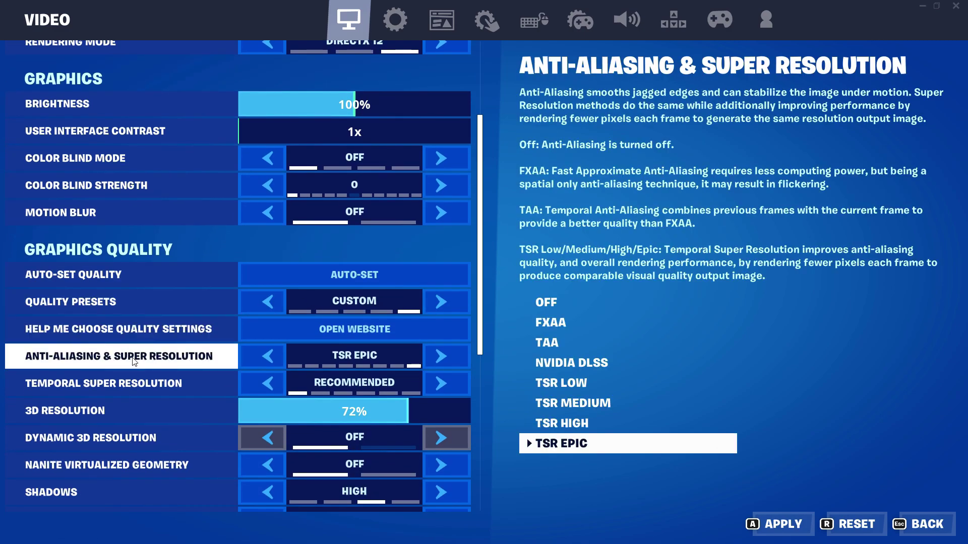
pyautogui.click(448, 359)
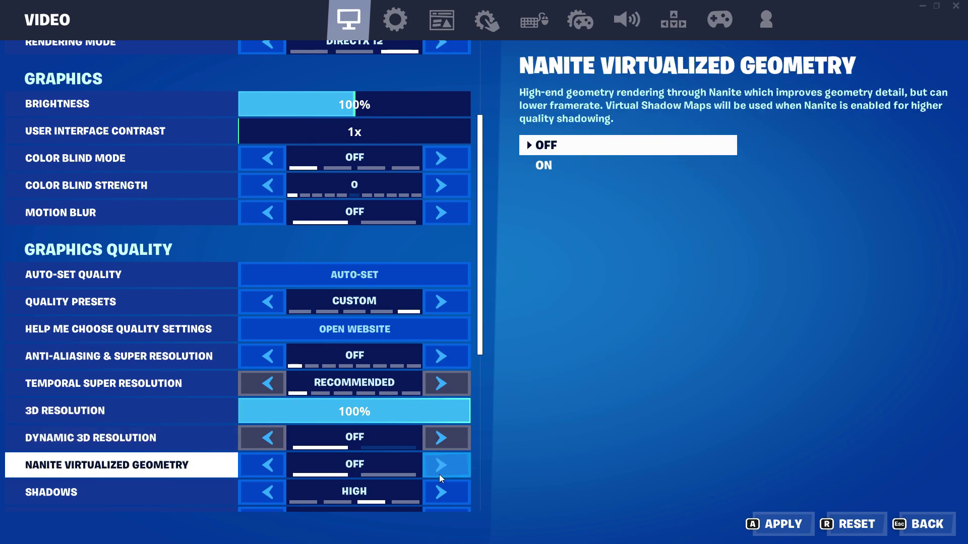
pyautogui.click(441, 488)
pyautogui.click(443, 487)
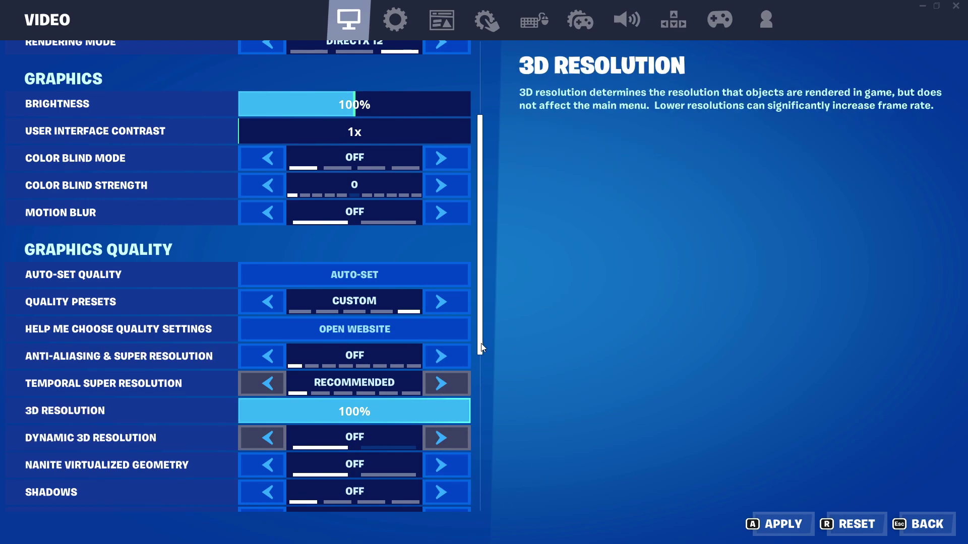
# Set Global Illumination and Reflections to Off and View Distance to Epic
pyautogui.scroll(-5, 489, 426)
pyautogui.click(447, 345)
pyautogui.click(449, 371)
pyautogui.click(452, 401)
# Set Textures, Effects and Post Processing to Low in the Graphics Quality settings
pyautogui.click(440, 425)
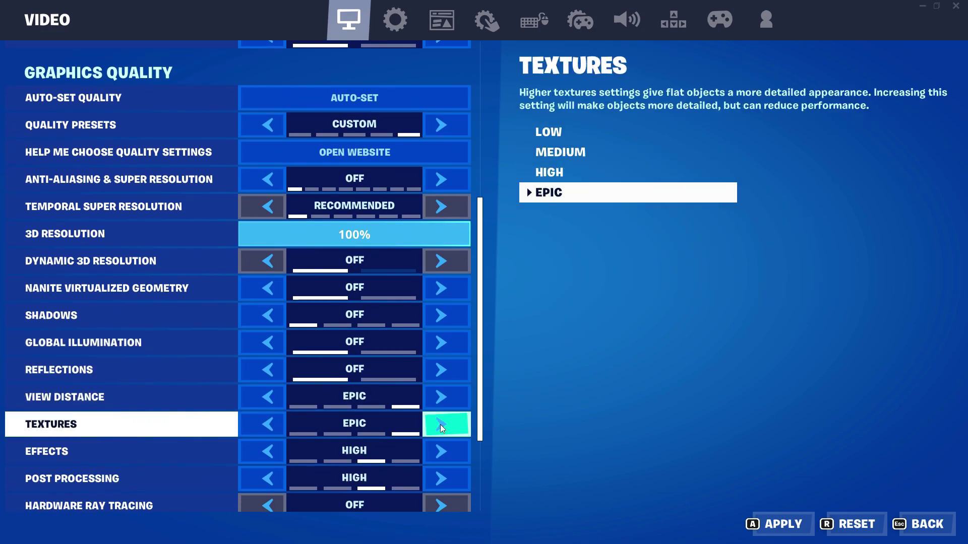
pyautogui.click(440, 424)
pyautogui.click(450, 453)
pyautogui.click(451, 453)
pyautogui.click(449, 481)
pyautogui.click(446, 481)
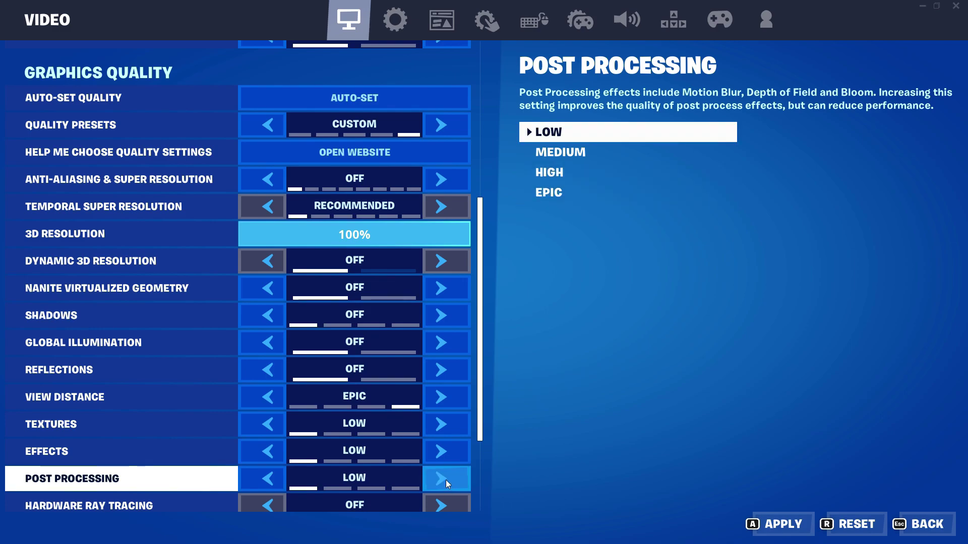
# Apply the changed video settings and keep them
pyautogui.scroll(-5, 469, 431)
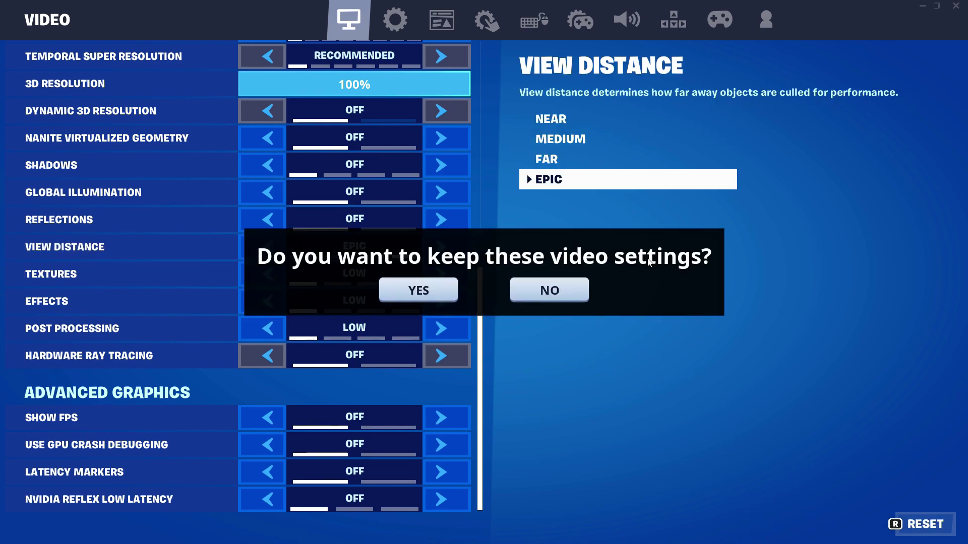
pyautogui.click(432, 294)
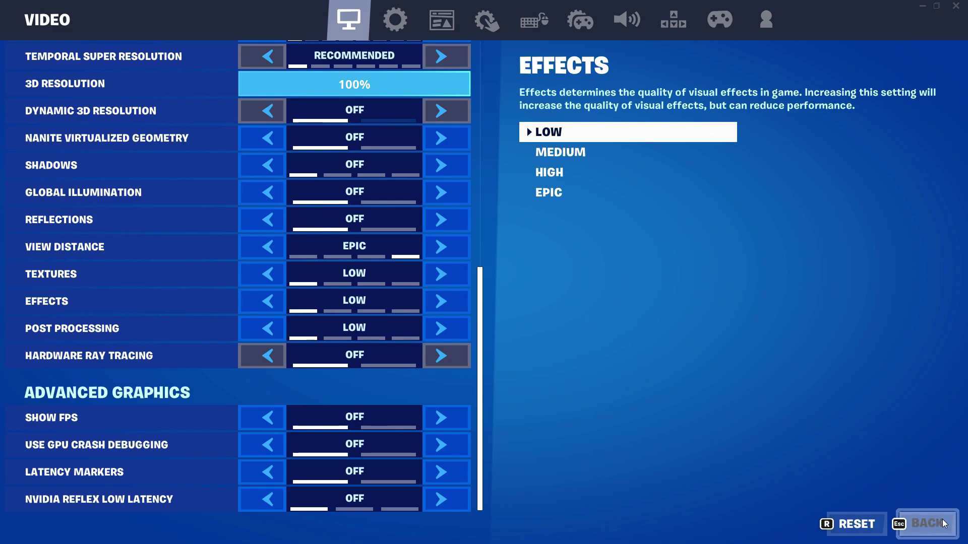
# Review the applied video settings and quit Fortnite, confirming the exit
pyautogui.scroll(7, 454, 233)
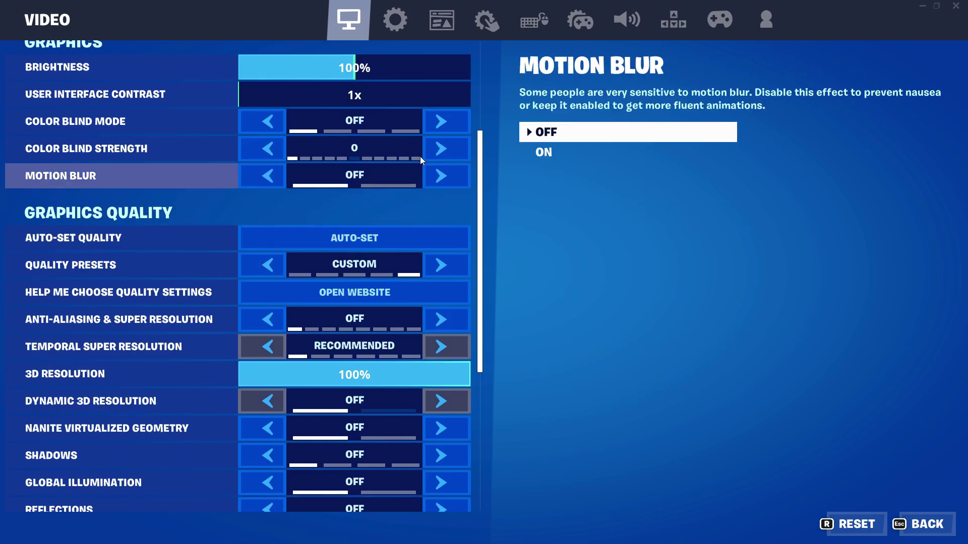
pyautogui.scroll(3, 391, 331)
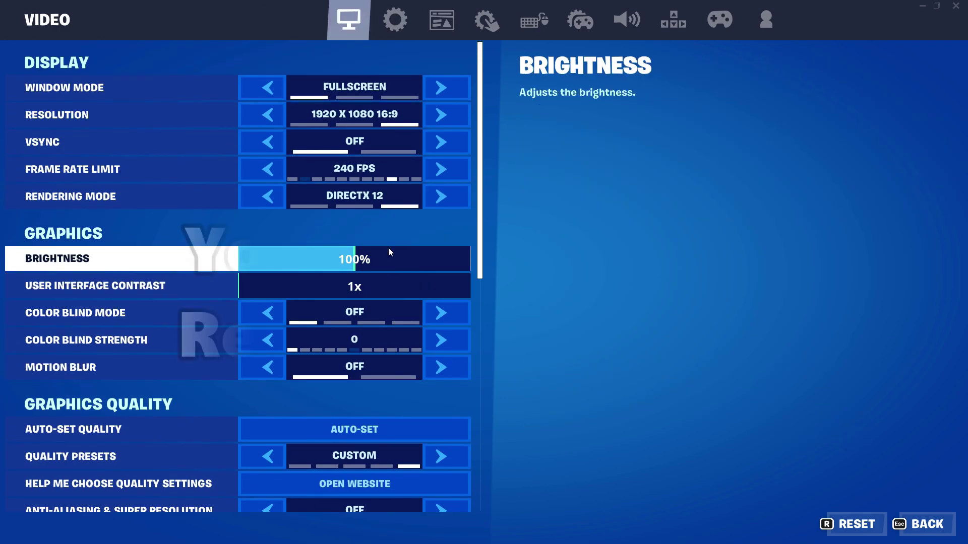
pyautogui.click(956, 6)
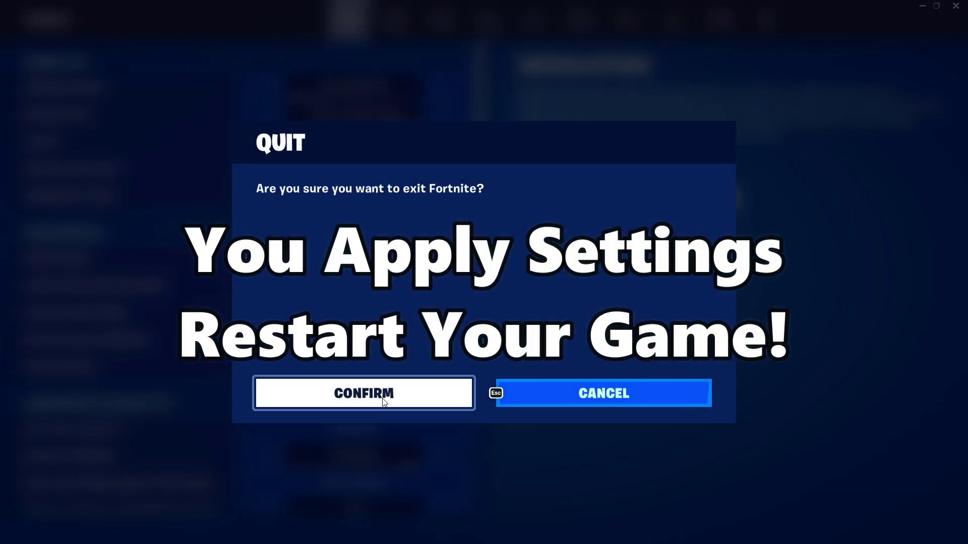
pyautogui.click(397, 403)
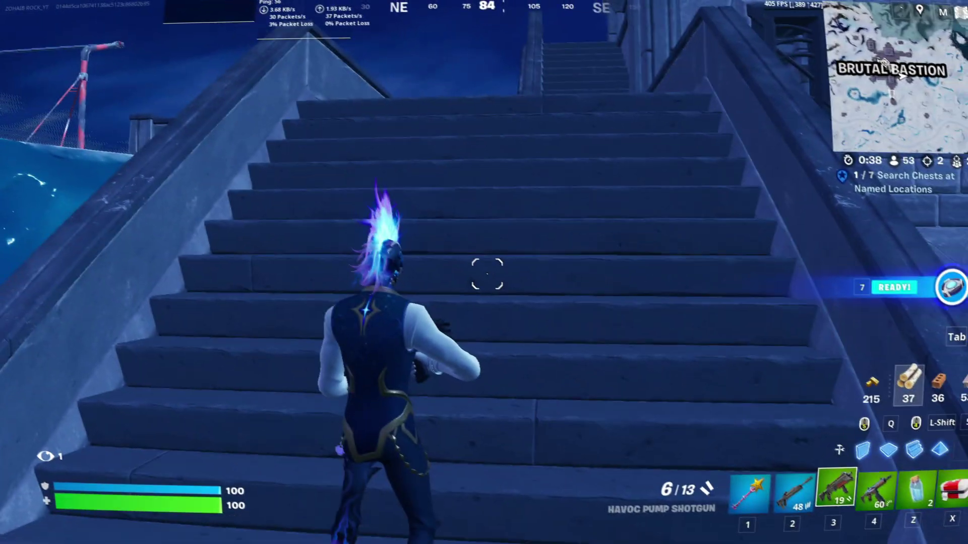
pyautogui.press('w')
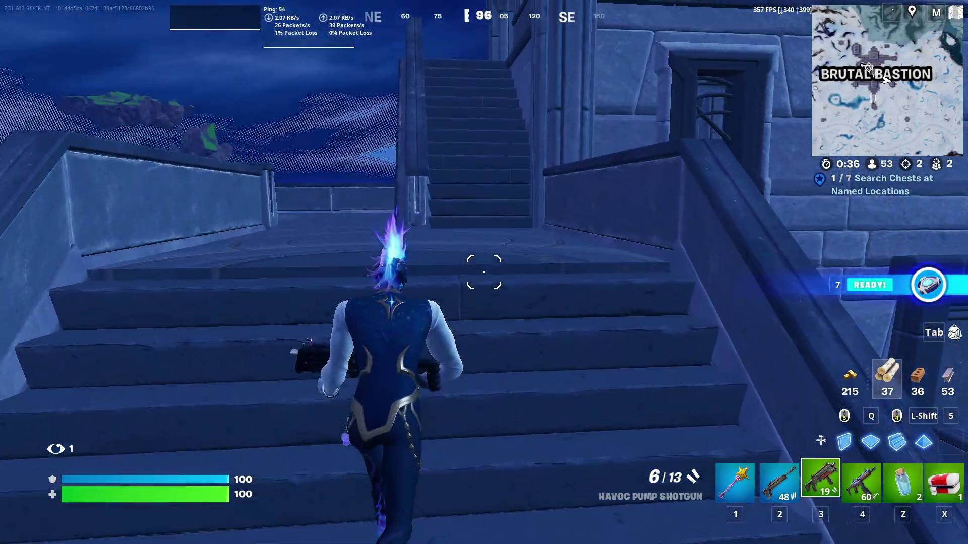